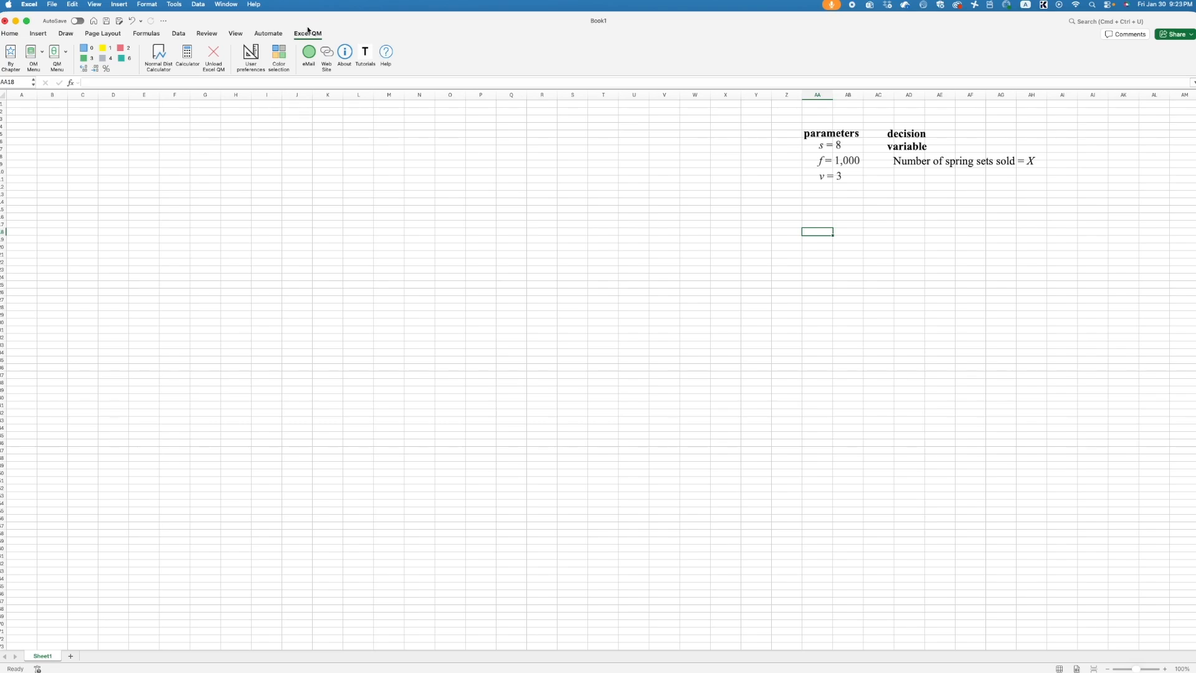
# Create an Excel QM Breakeven (Cost vs Revenue) model titled "BEP Analysis" with volume analysis and graph enabled.
pyautogui.click(179, 156)
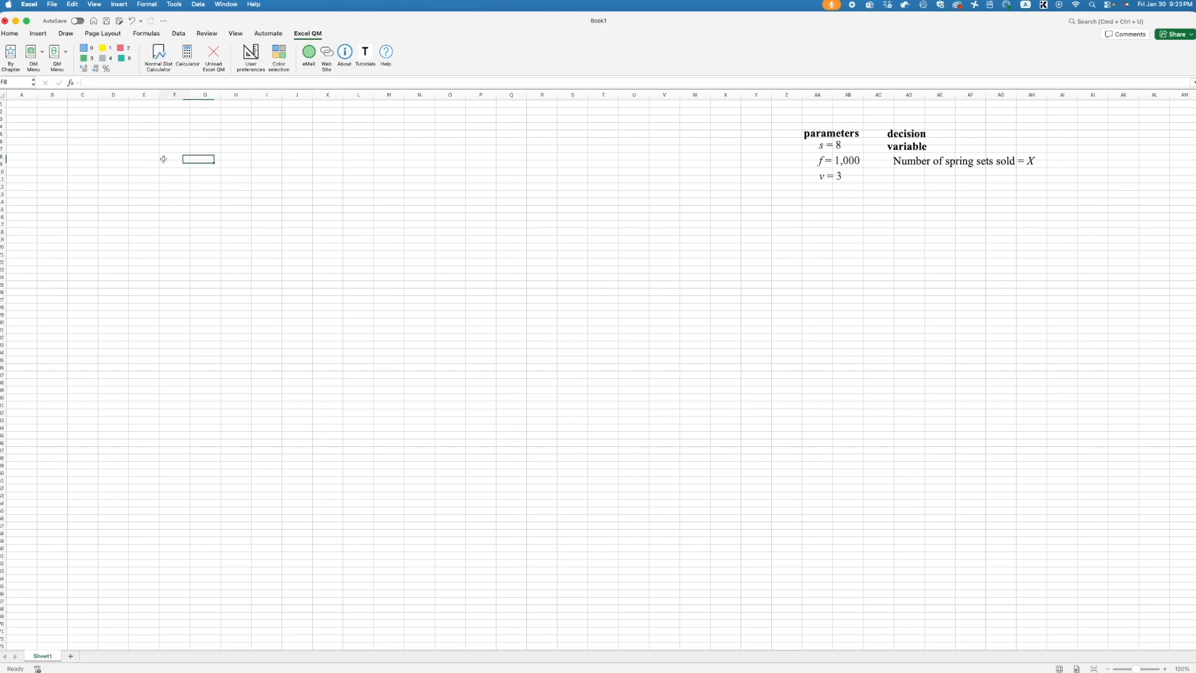
pyautogui.click(32, 55)
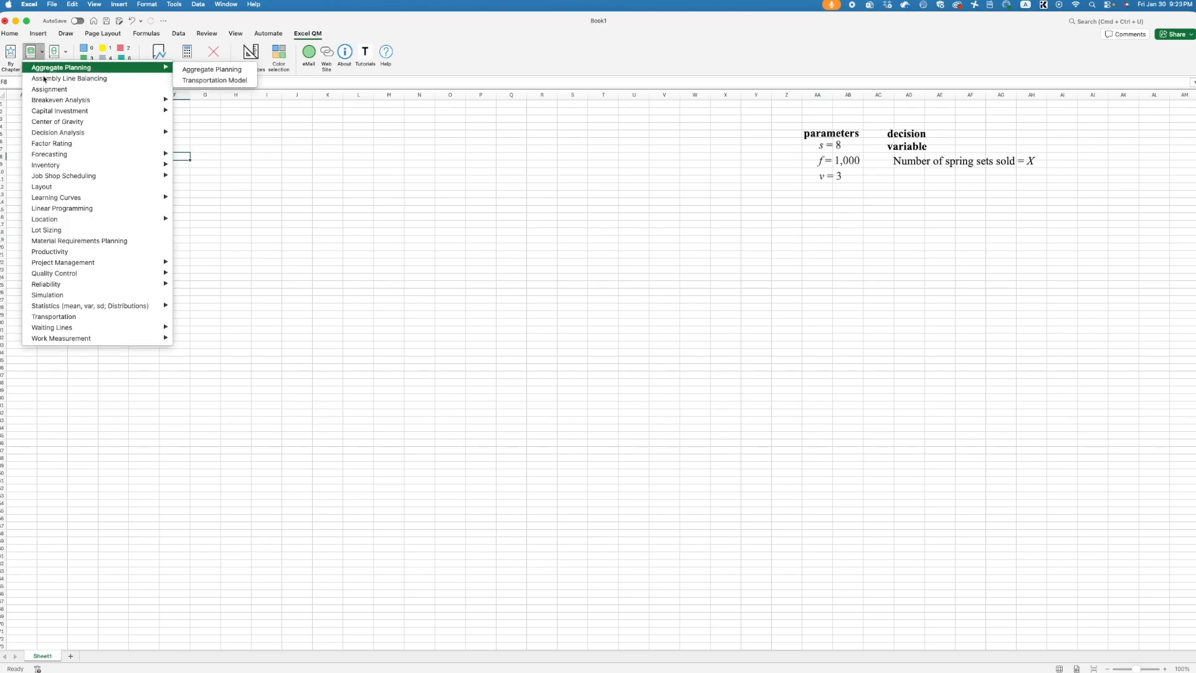
pyautogui.moveTo(51, 99)
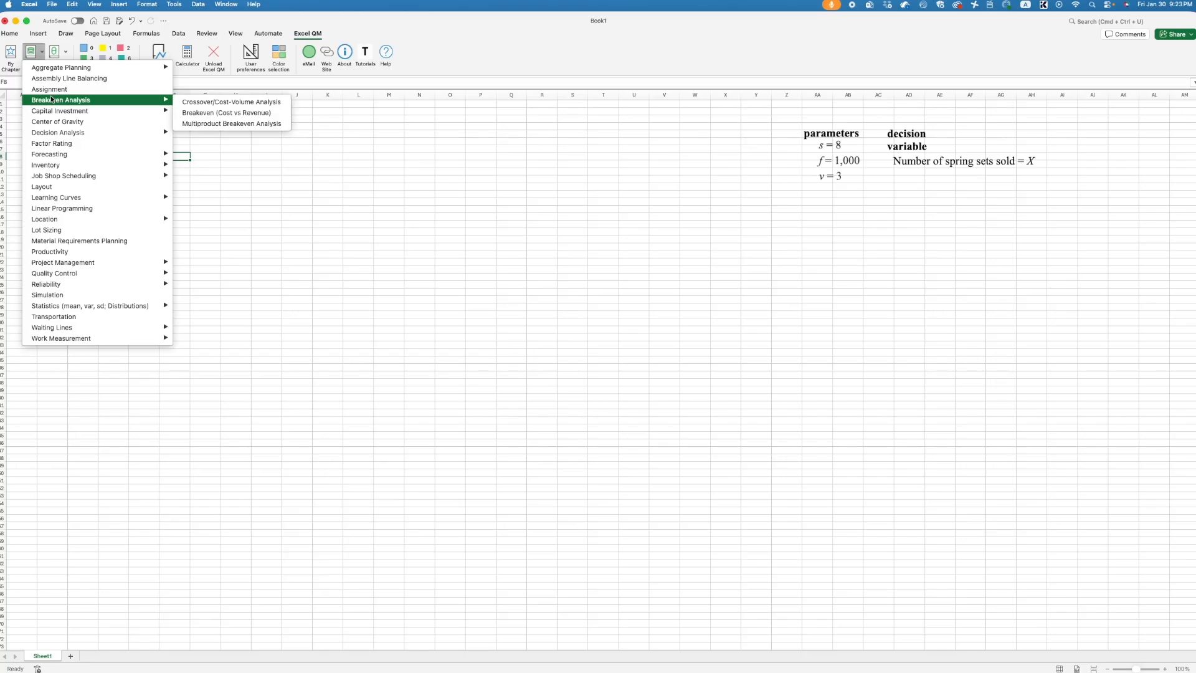
pyautogui.click(226, 113)
pyautogui.moveTo(269, 256); pyautogui.dragTo(426, 180)
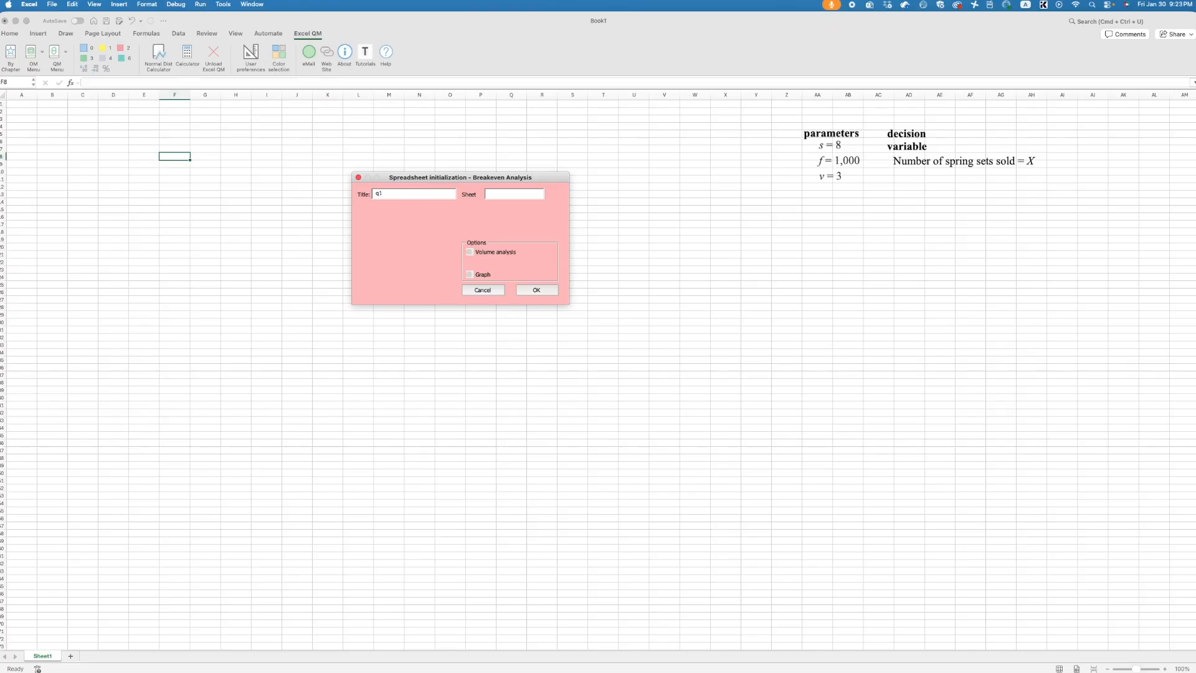
pyautogui.doubleClick(395, 194)
pyautogui.click(471, 253)
pyautogui.click(470, 278)
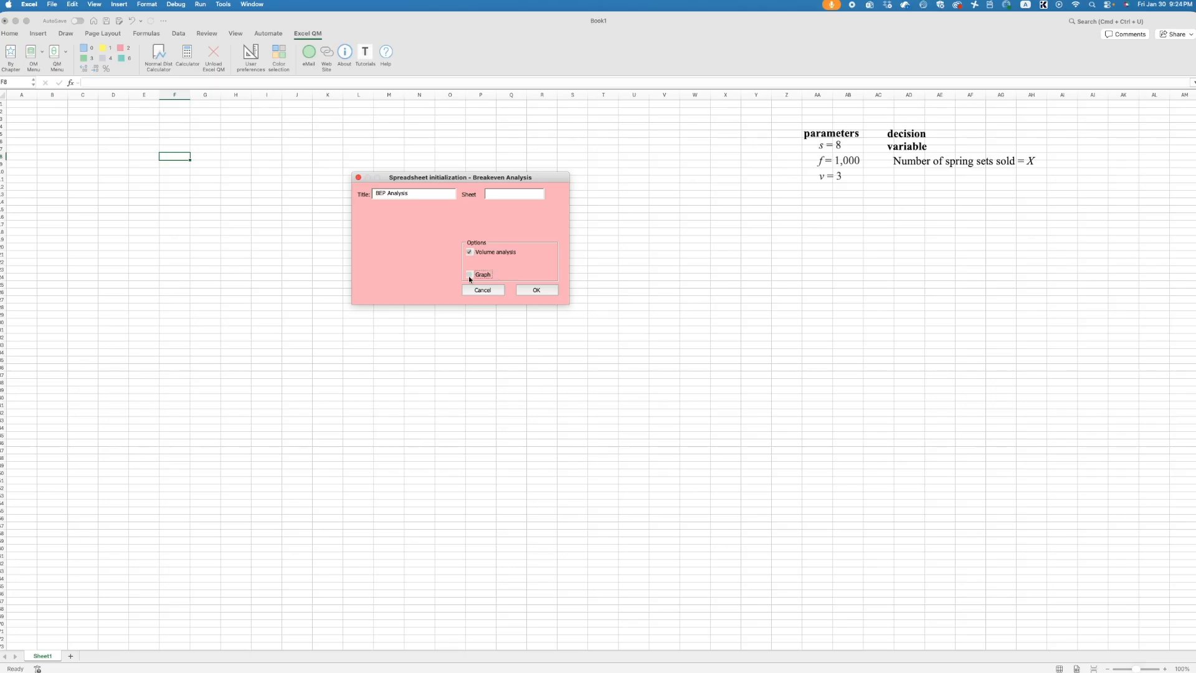
pyautogui.click(533, 291)
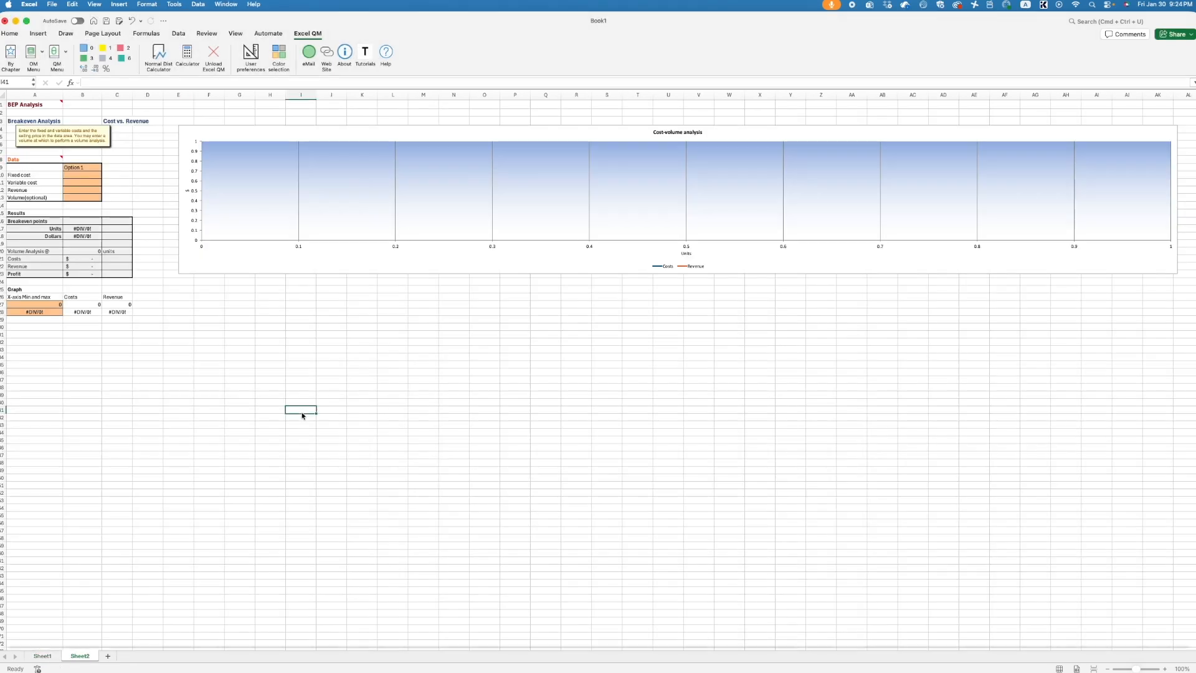
# Narrow the cost-volume chart from its outer side so that it ends at about column O.
pyautogui.click(1115, 179)
pyautogui.moveTo(1177, 196); pyautogui.dragTo(503, 200)
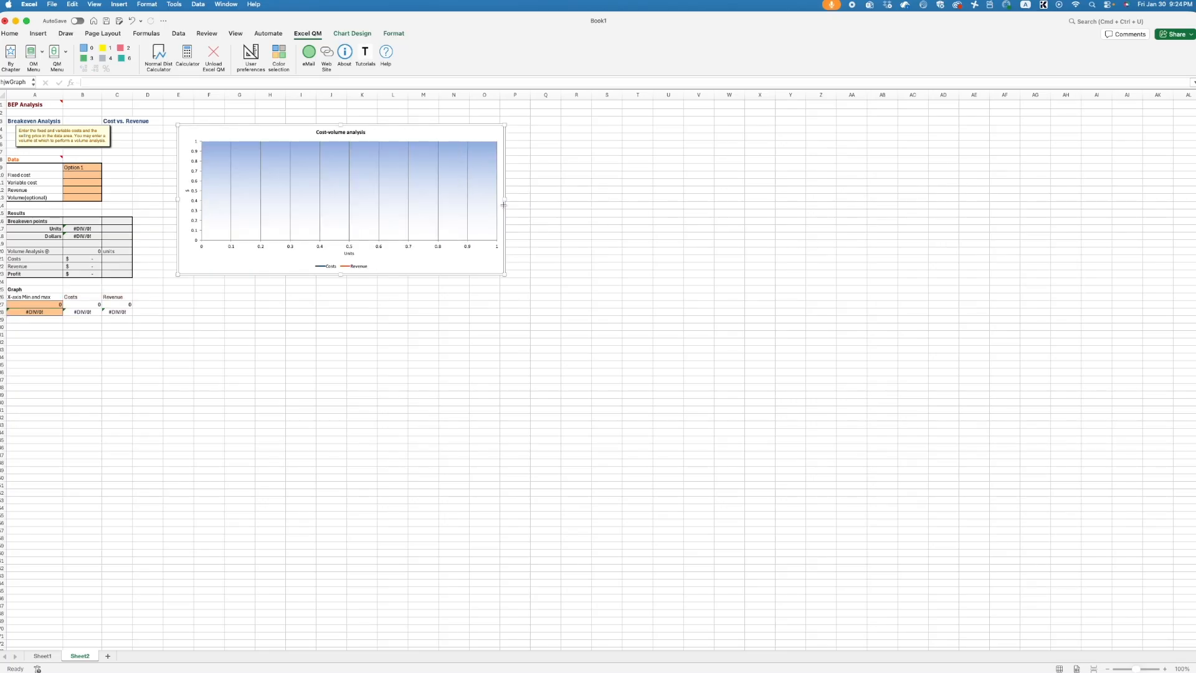
pyautogui.click(1165, 668)
pyautogui.click(1165, 668)
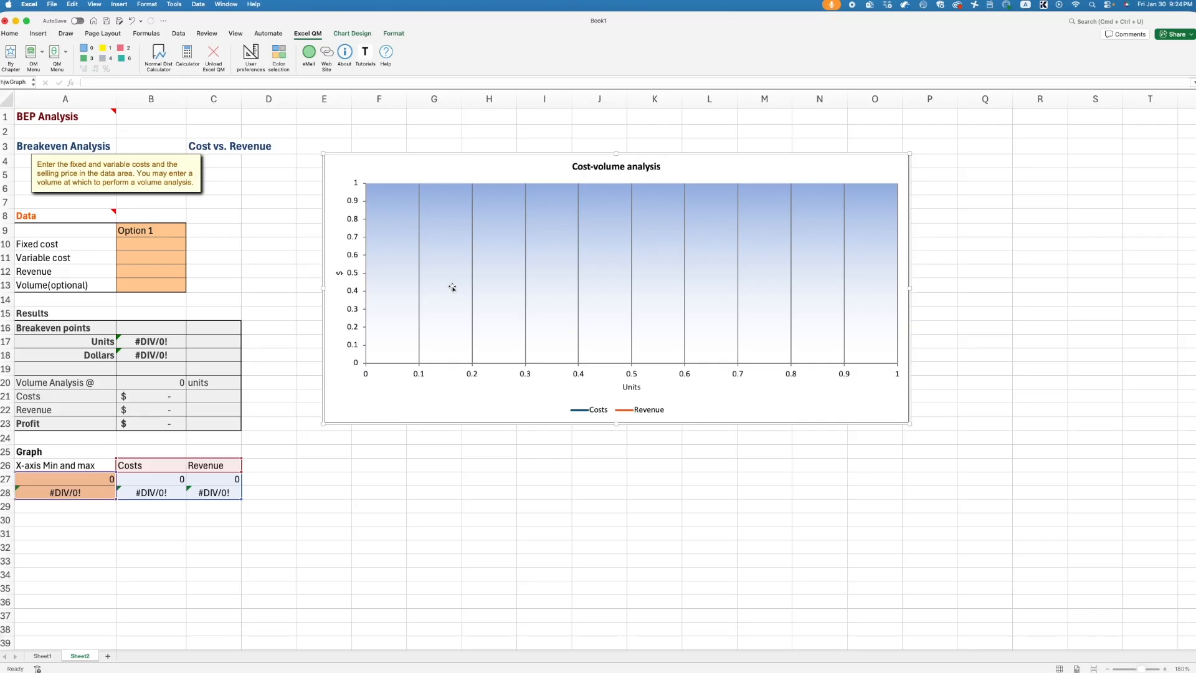
# Using the parameters on Sheet1, fill the breakeven data on Sheet2 with fixed cost 1000, variable cost 3 and revenue 8.
pyautogui.click(42, 656)
pyautogui.click(819, 147)
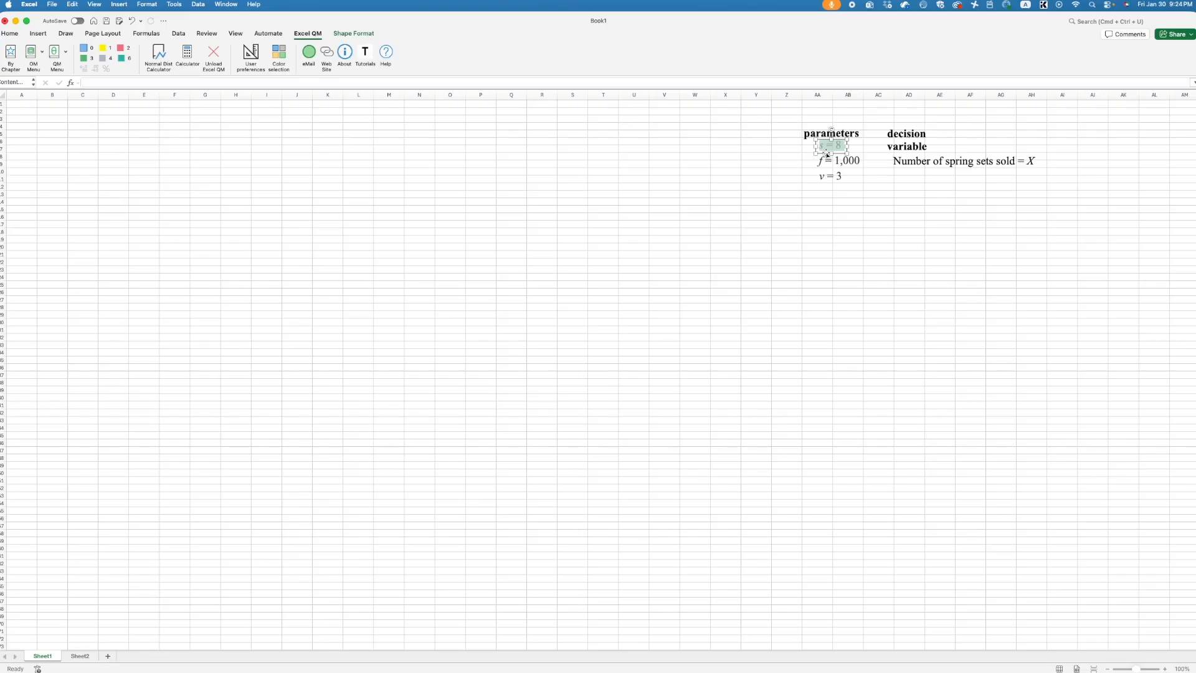
pyautogui.click(825, 176)
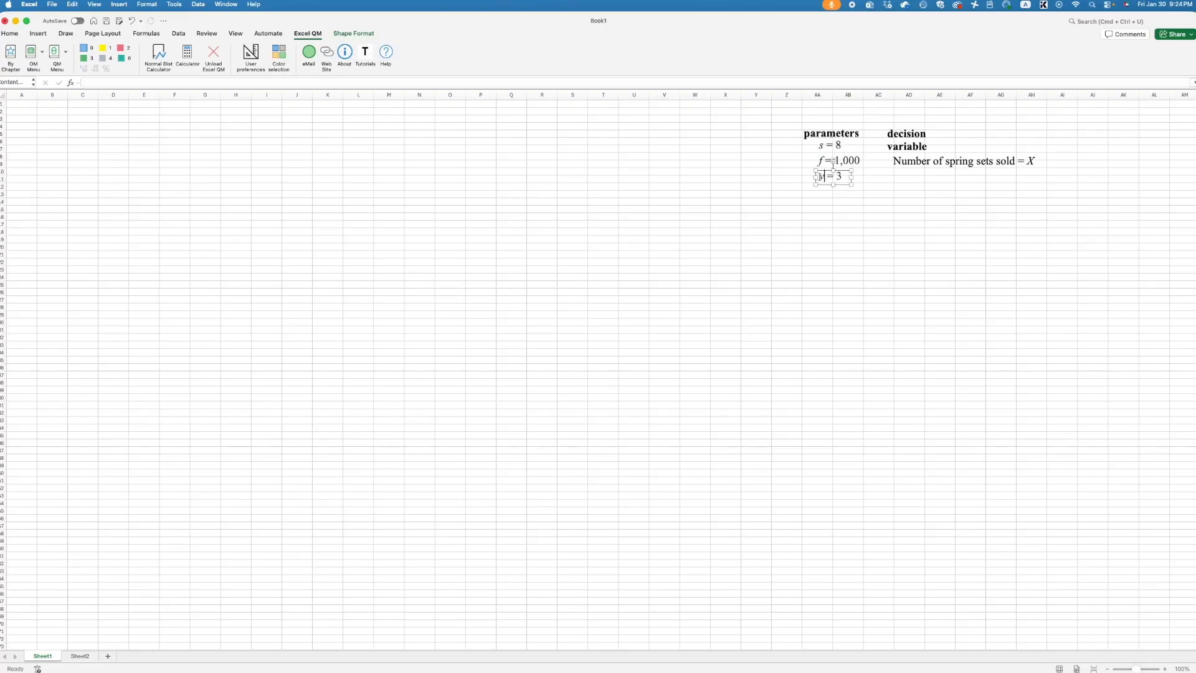
pyautogui.click(833, 161)
pyautogui.click(68, 658)
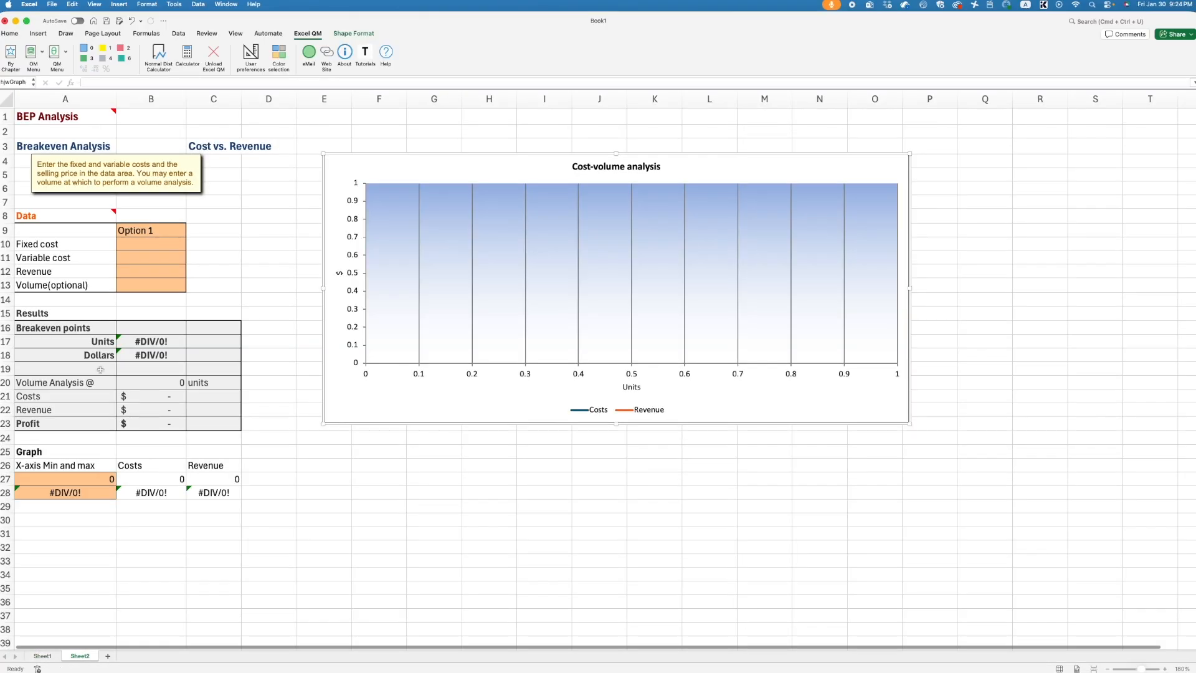
pyautogui.click(122, 245)
pyautogui.write('1000')
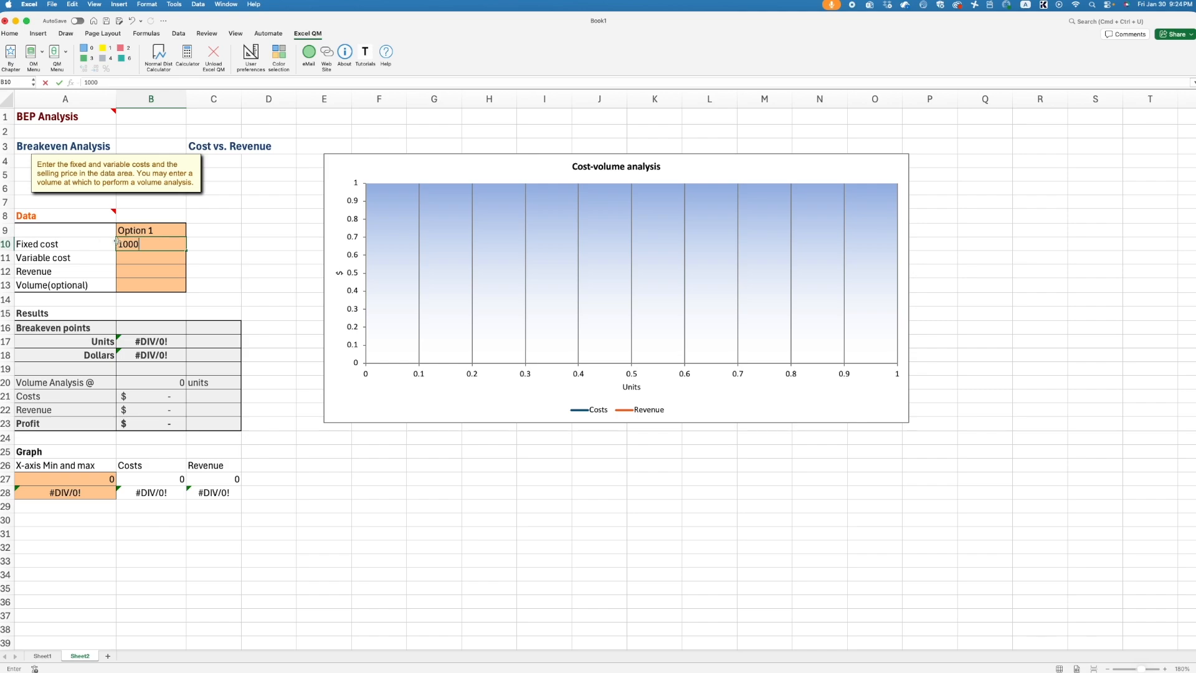
pyautogui.press('Return')
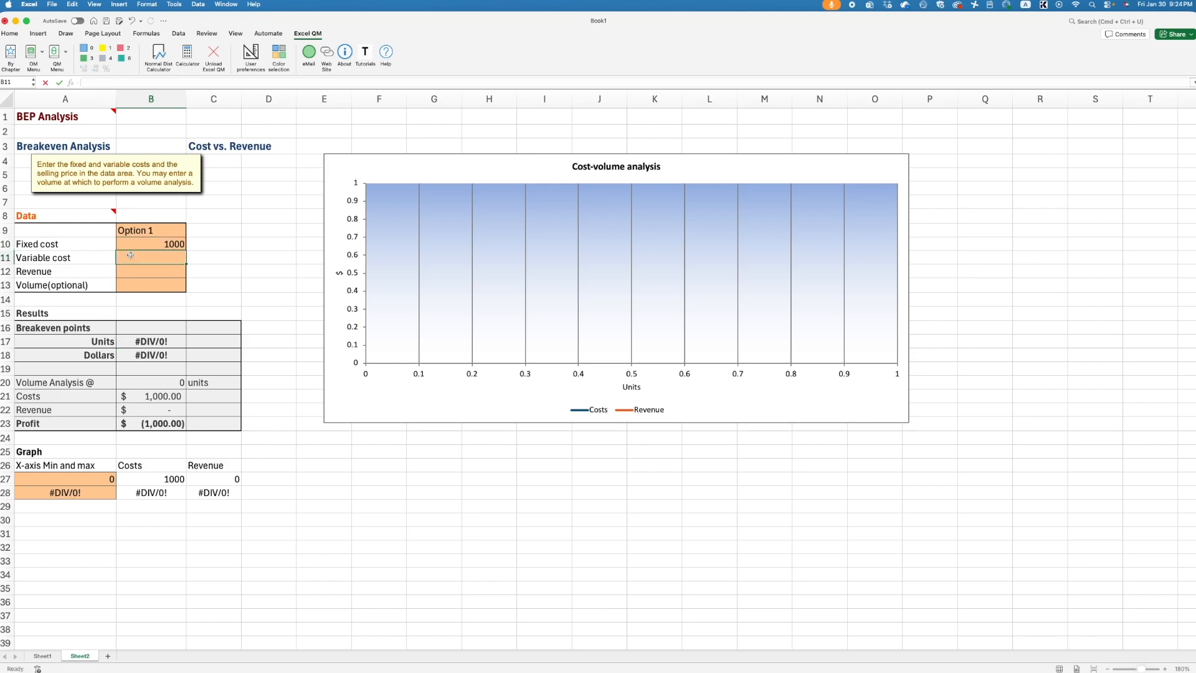
pyautogui.write('3')
pyautogui.press('Return')
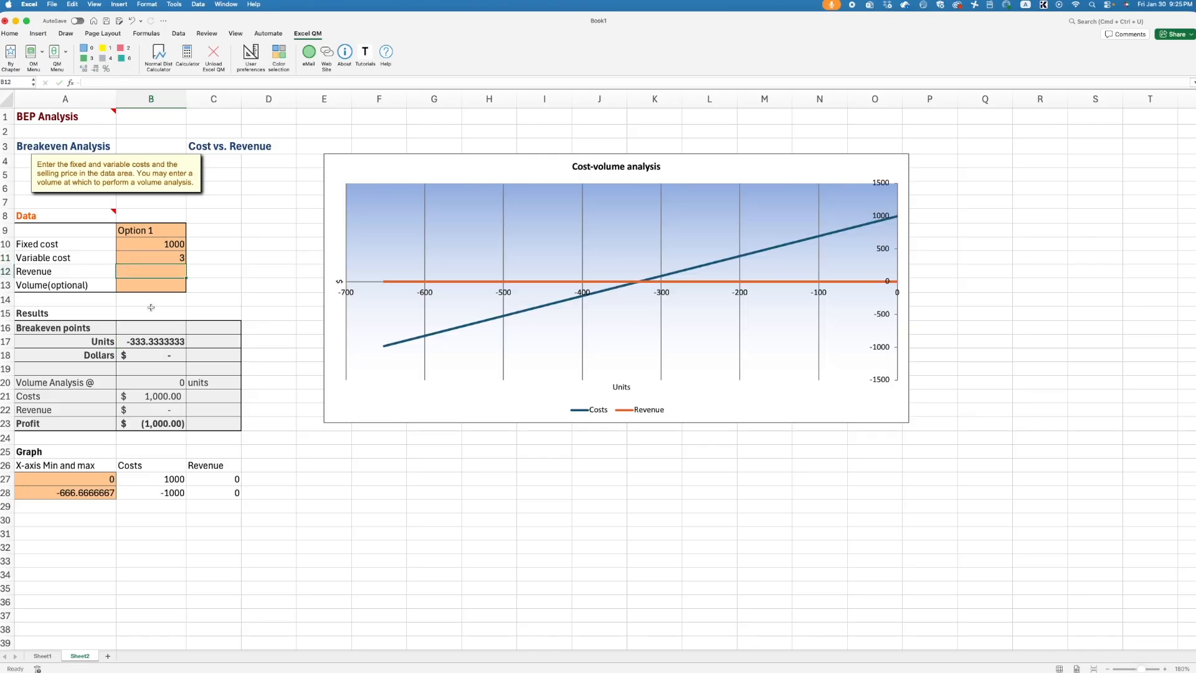
pyautogui.write('8')
pyautogui.click(149, 302)
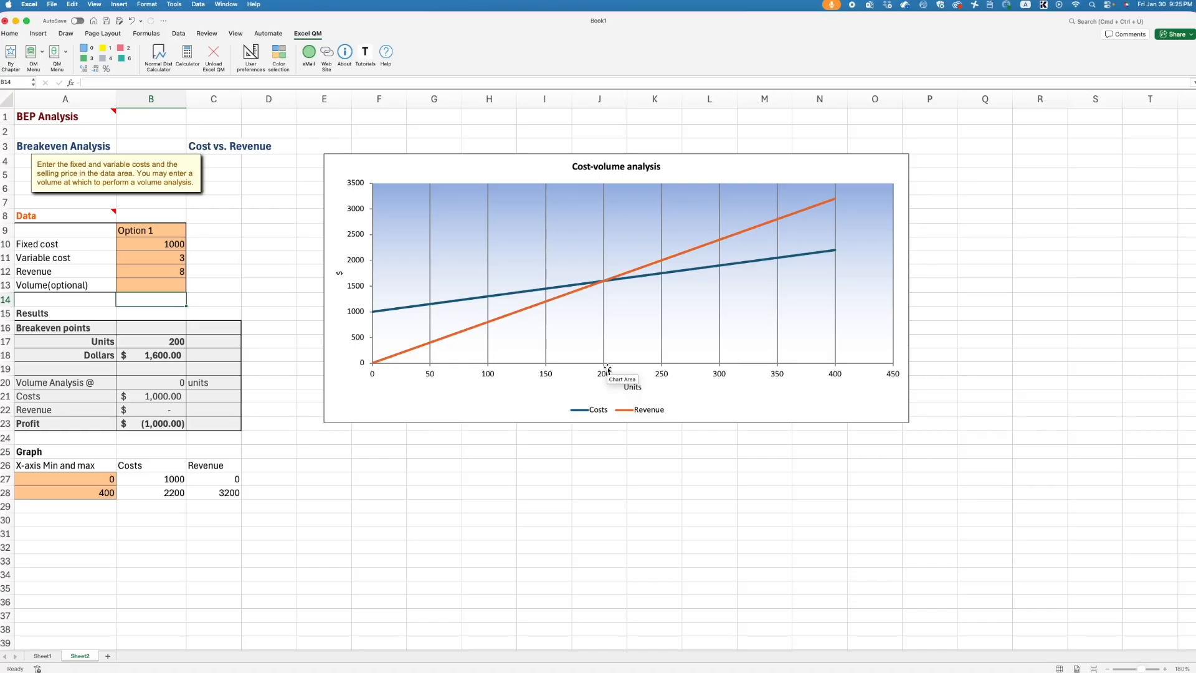
# Inspect the breakeven units result and the formula behind it in cell B17.
pyautogui.moveTo(41, 326); pyautogui.dragTo(115, 338)
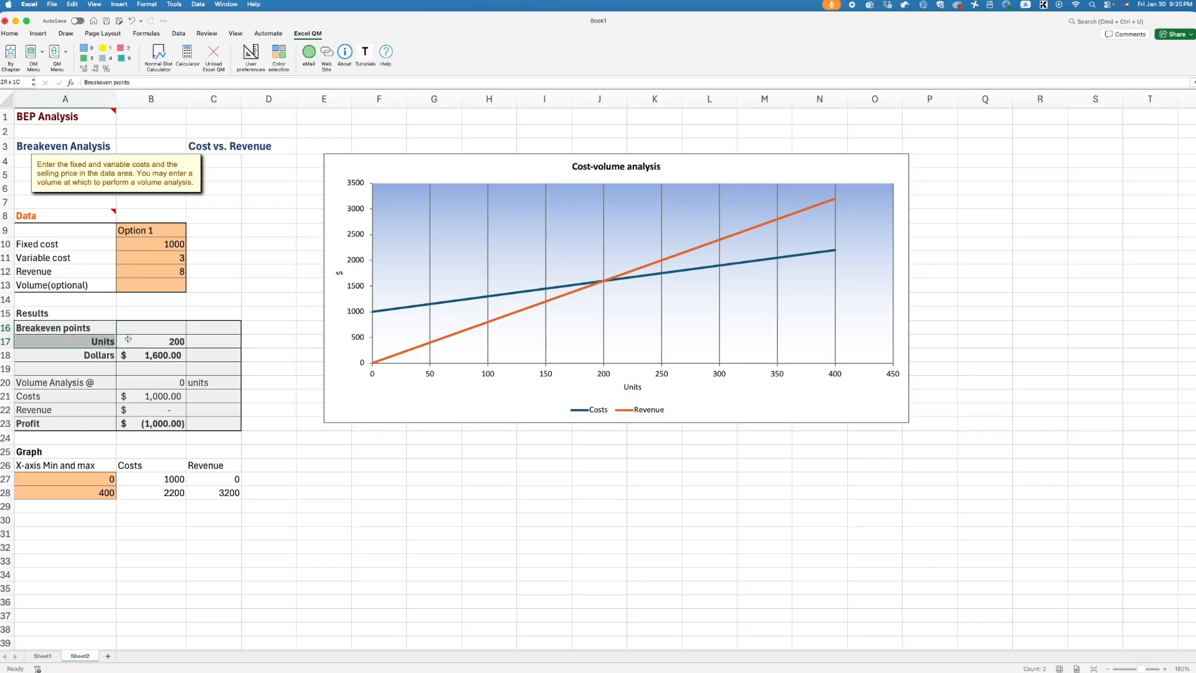
pyautogui.click(145, 342)
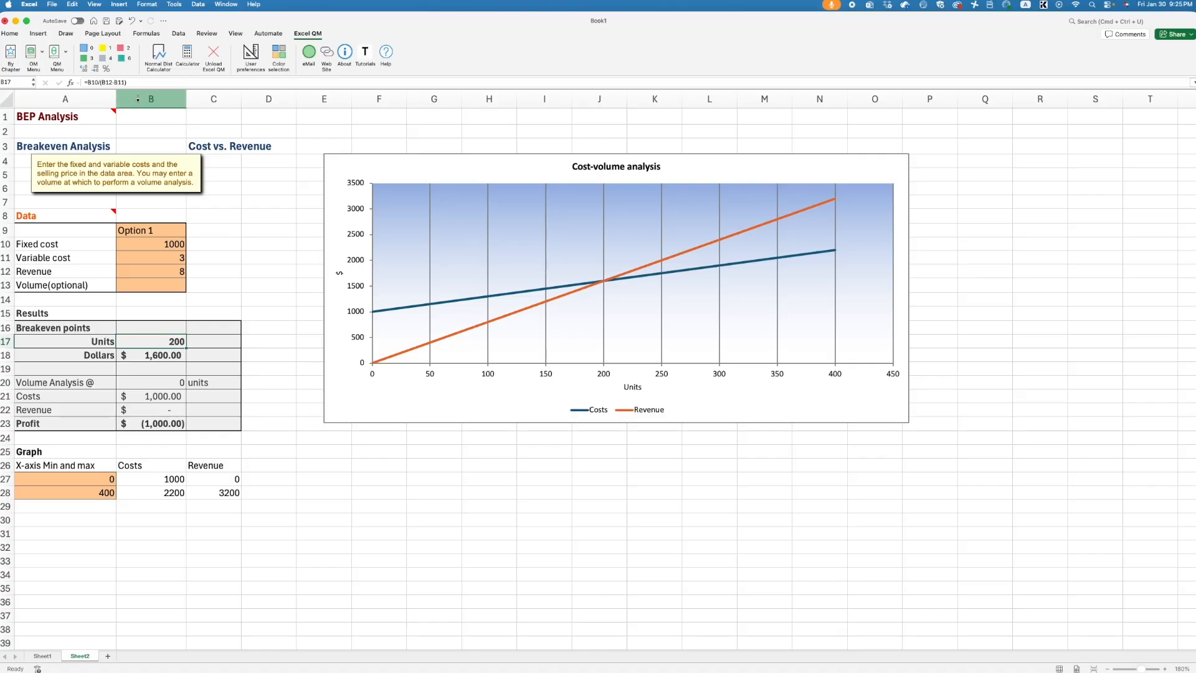
pyautogui.moveTo(128, 82); pyautogui.dragTo(57, 87)
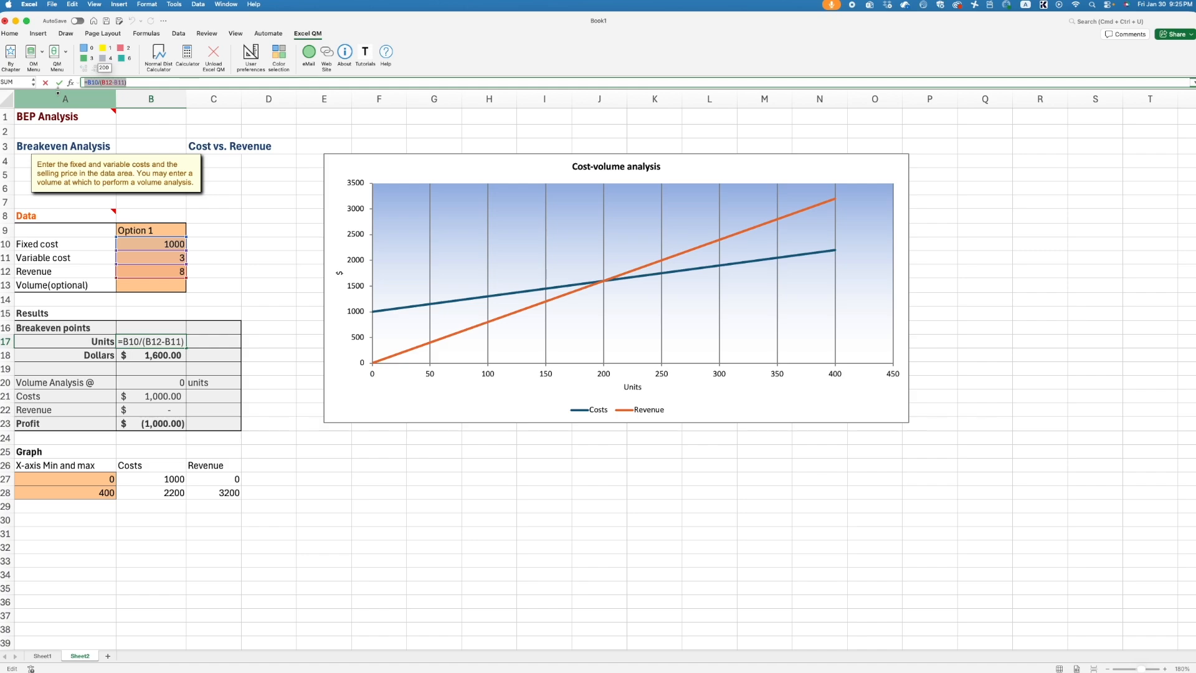
pyautogui.click(125, 82)
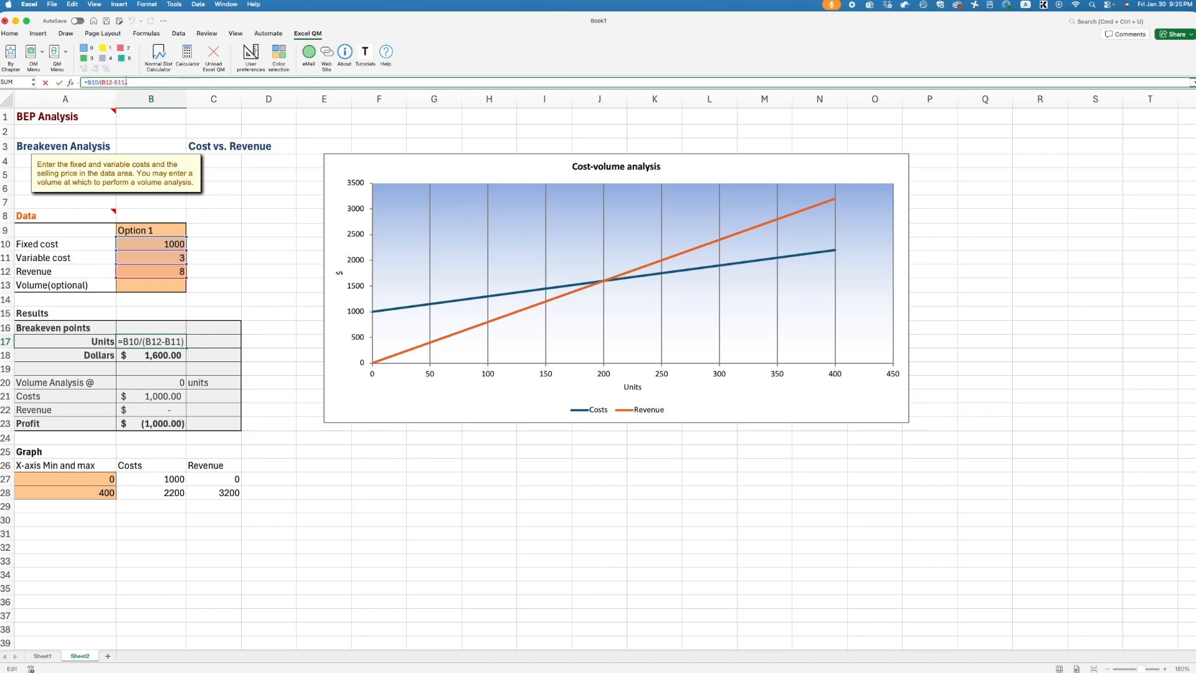
pyautogui.moveTo(126, 82); pyautogui.dragTo(69, 128)
pyautogui.press('Return')
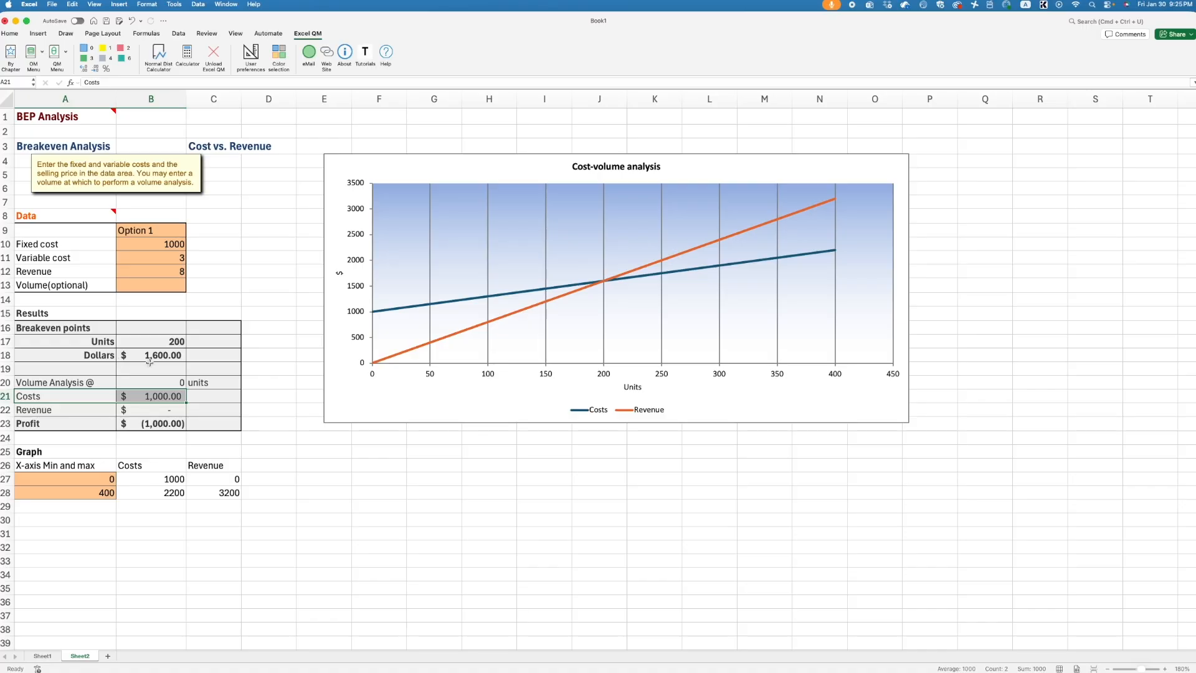
# Review the breakeven dollars result against the fixed and variable costs, and examine the cost-volume chart.
pyautogui.moveTo(80, 354); pyautogui.dragTo(174, 355)
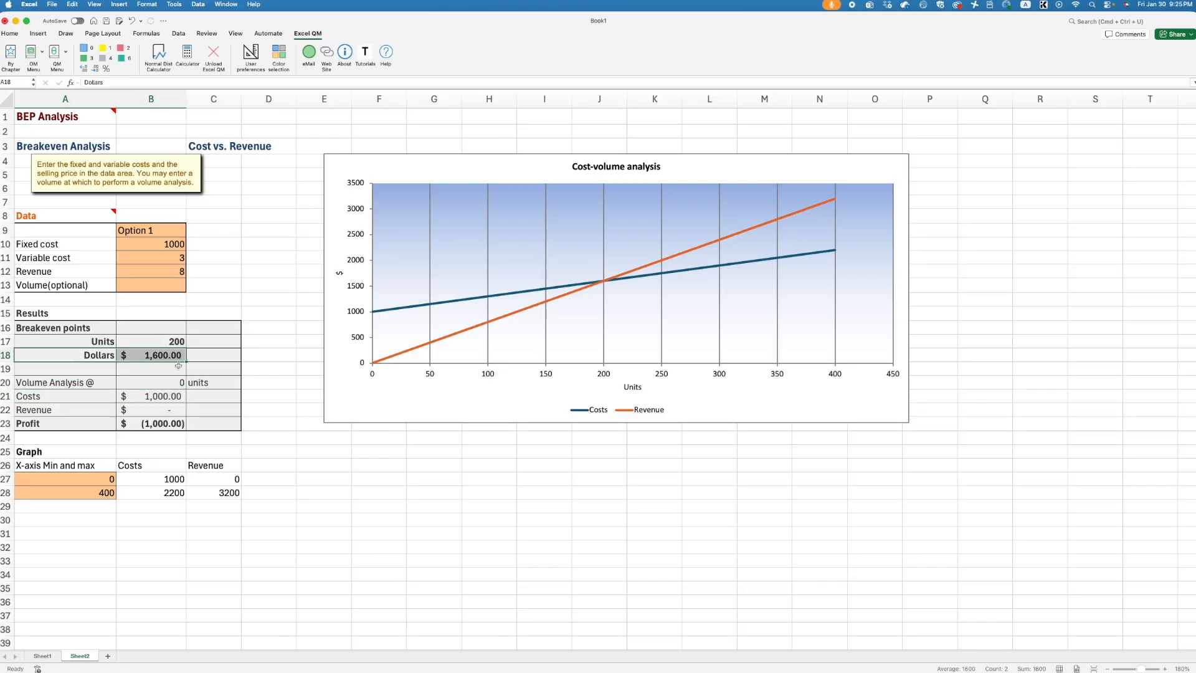
pyautogui.click(131, 245)
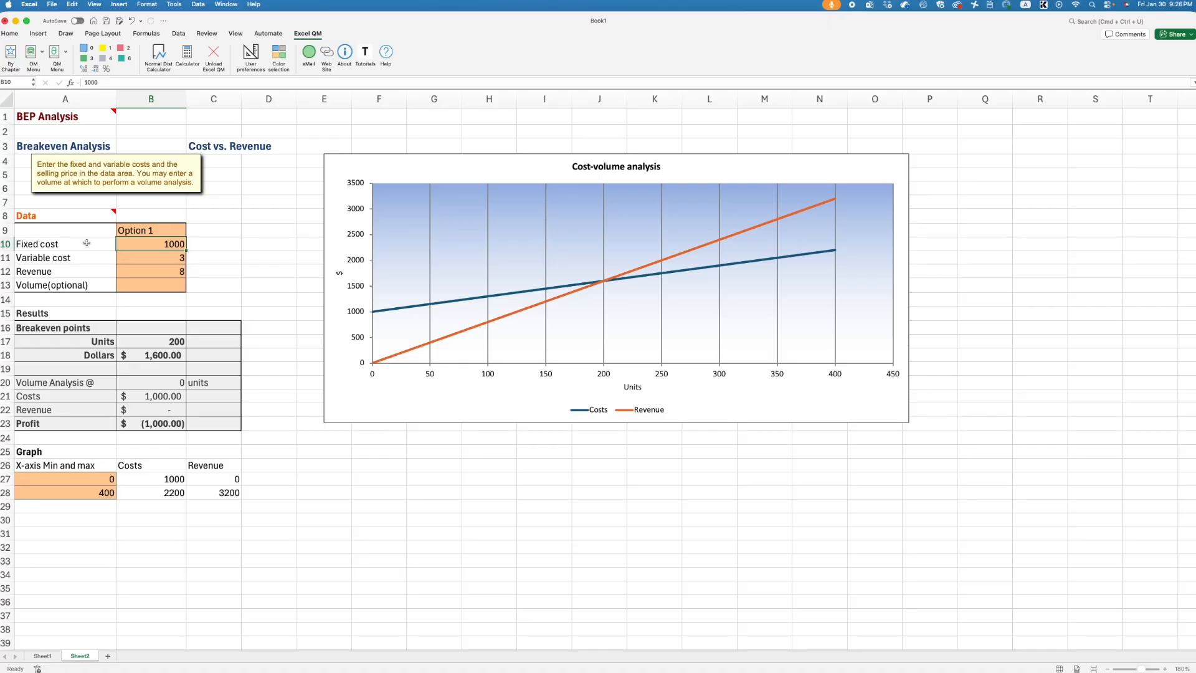
pyautogui.moveTo(87, 244); pyautogui.dragTo(138, 248)
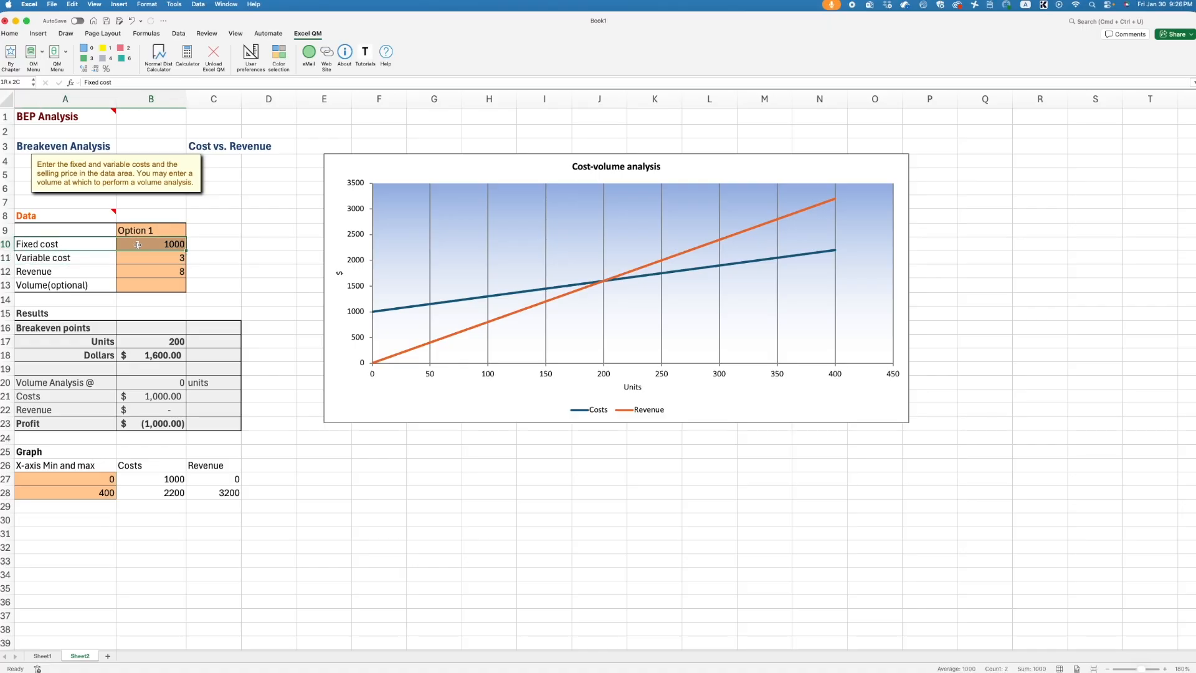
pyautogui.click(71, 256)
pyautogui.moveTo(120, 262); pyautogui.dragTo(155, 261)
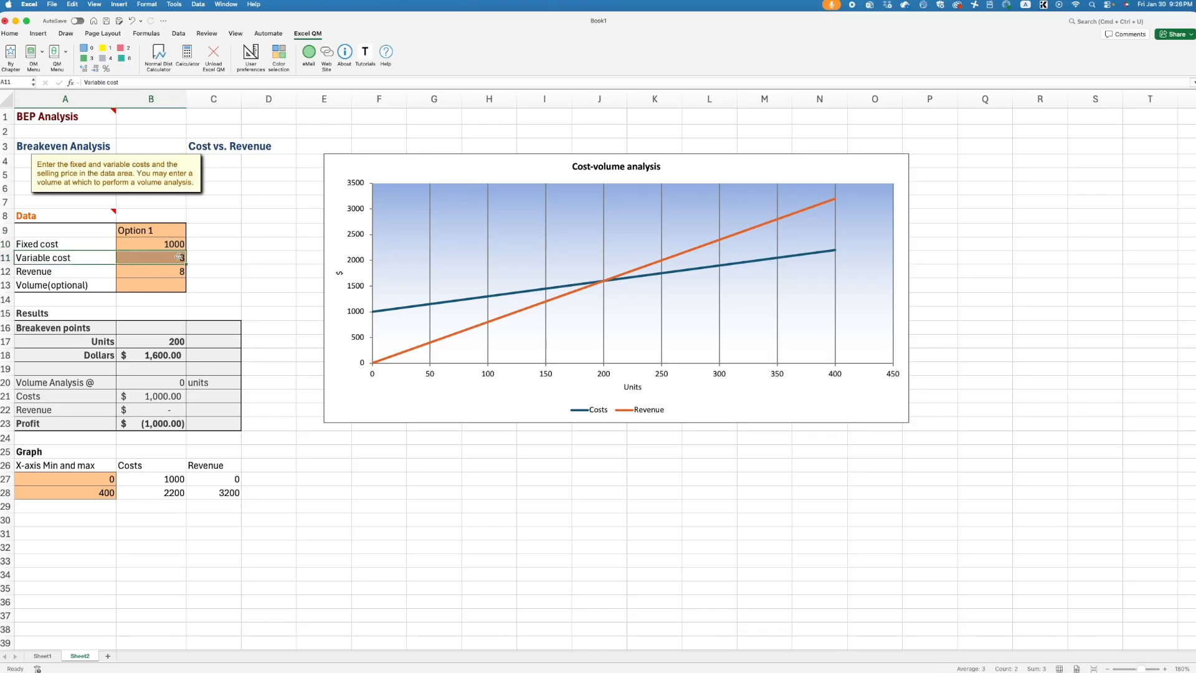
pyautogui.click(120, 356)
pyautogui.moveTo(121, 356); pyautogui.dragTo(159, 355)
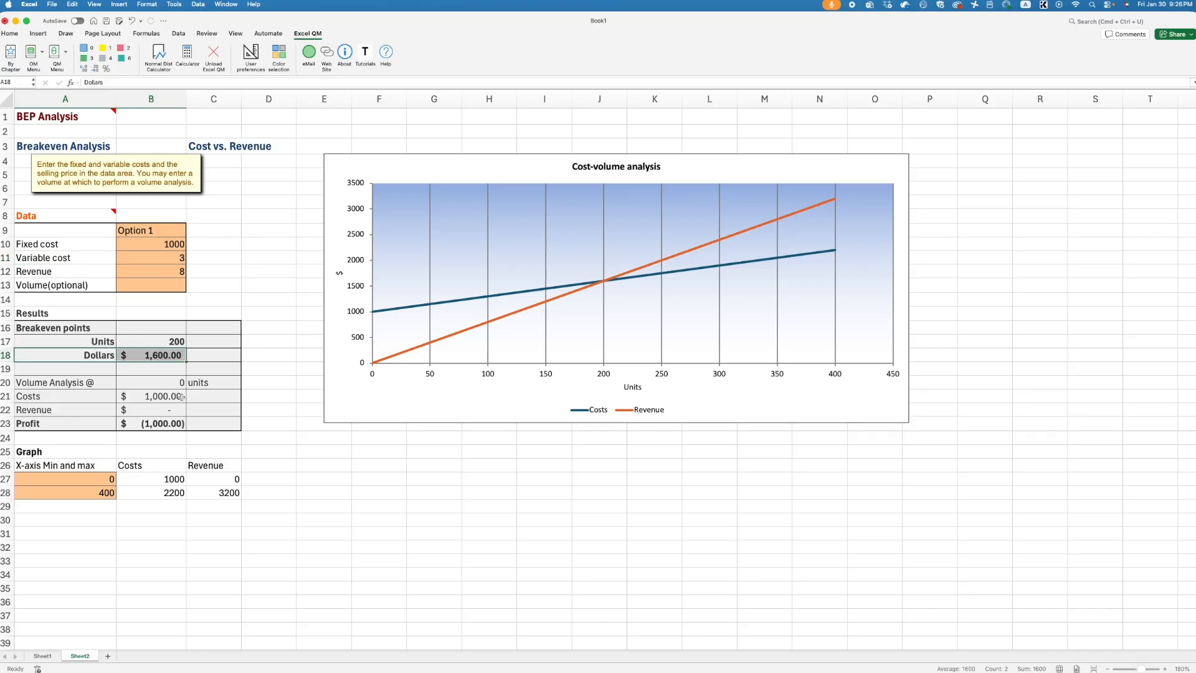
pyautogui.moveTo(45, 330); pyautogui.dragTo(172, 356)
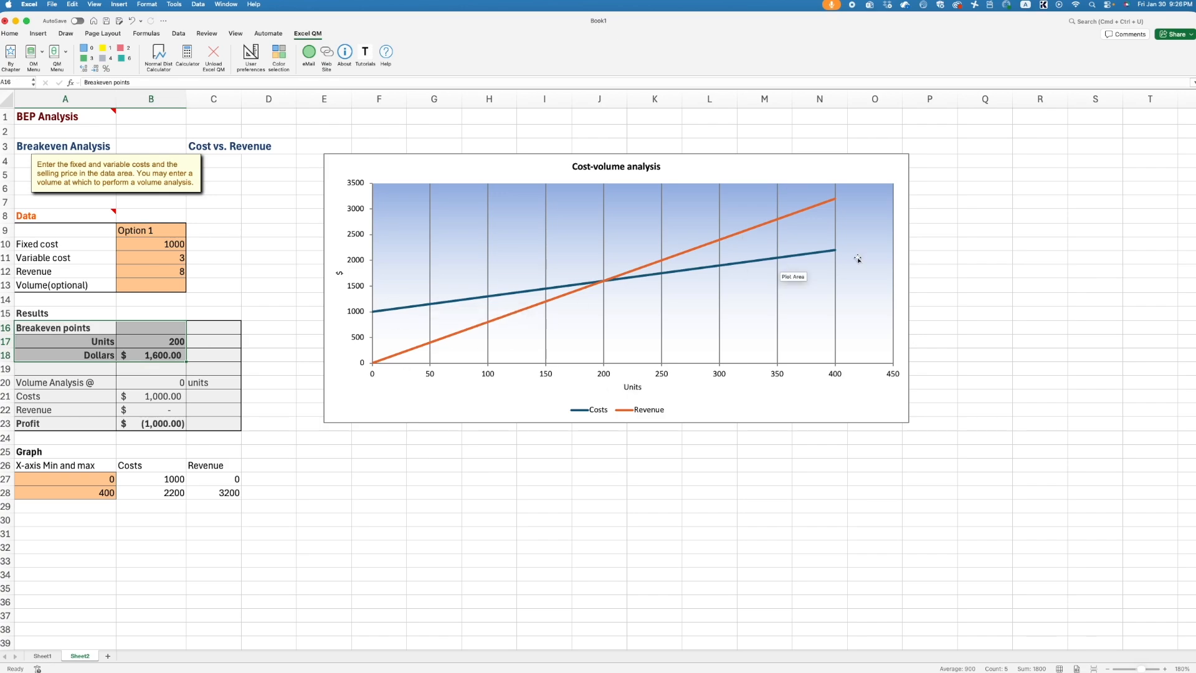
pyautogui.click(907, 278)
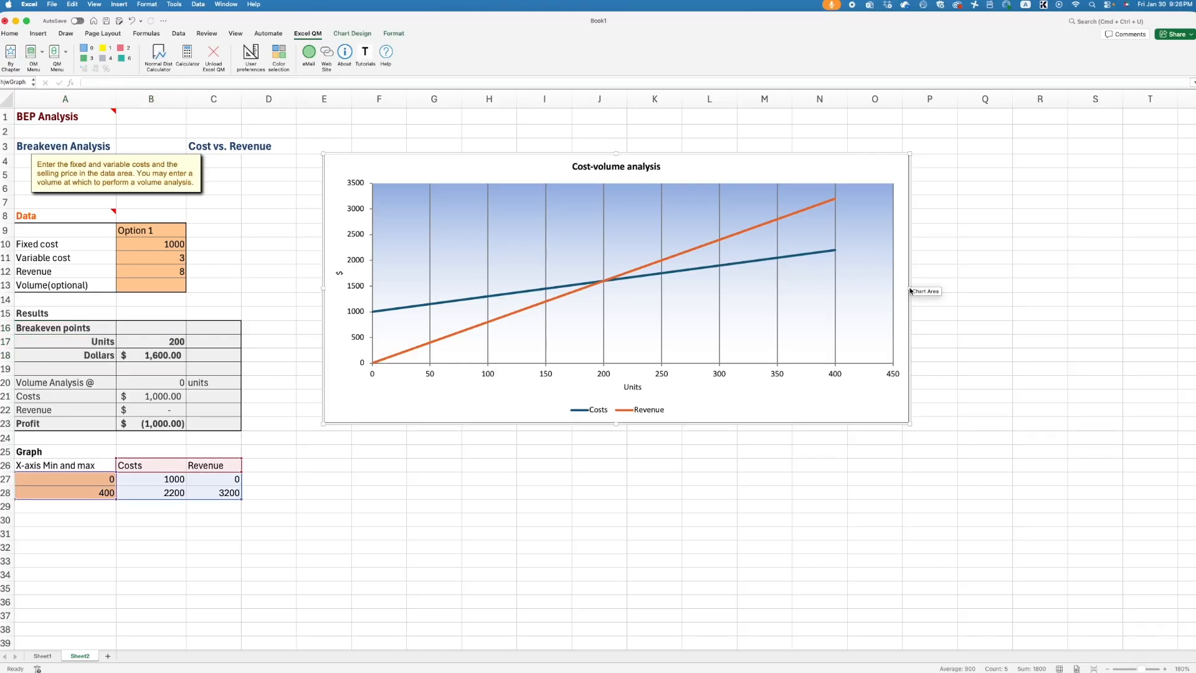
pyautogui.click(285, 446)
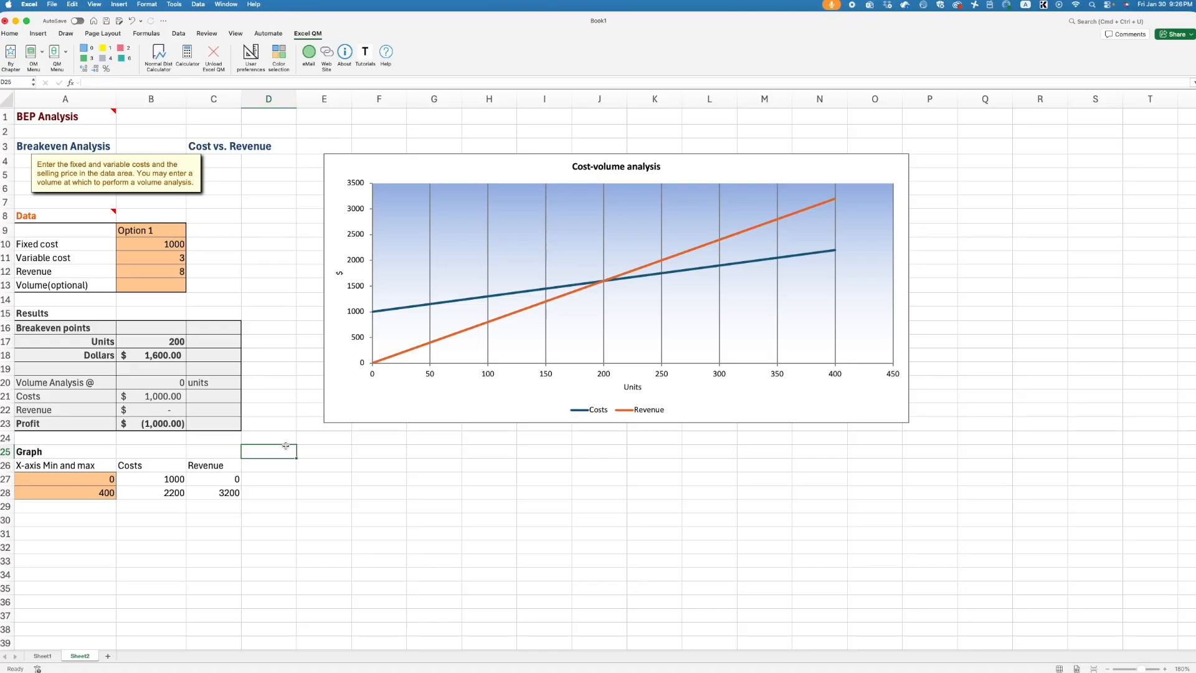
pyautogui.click(206, 285)
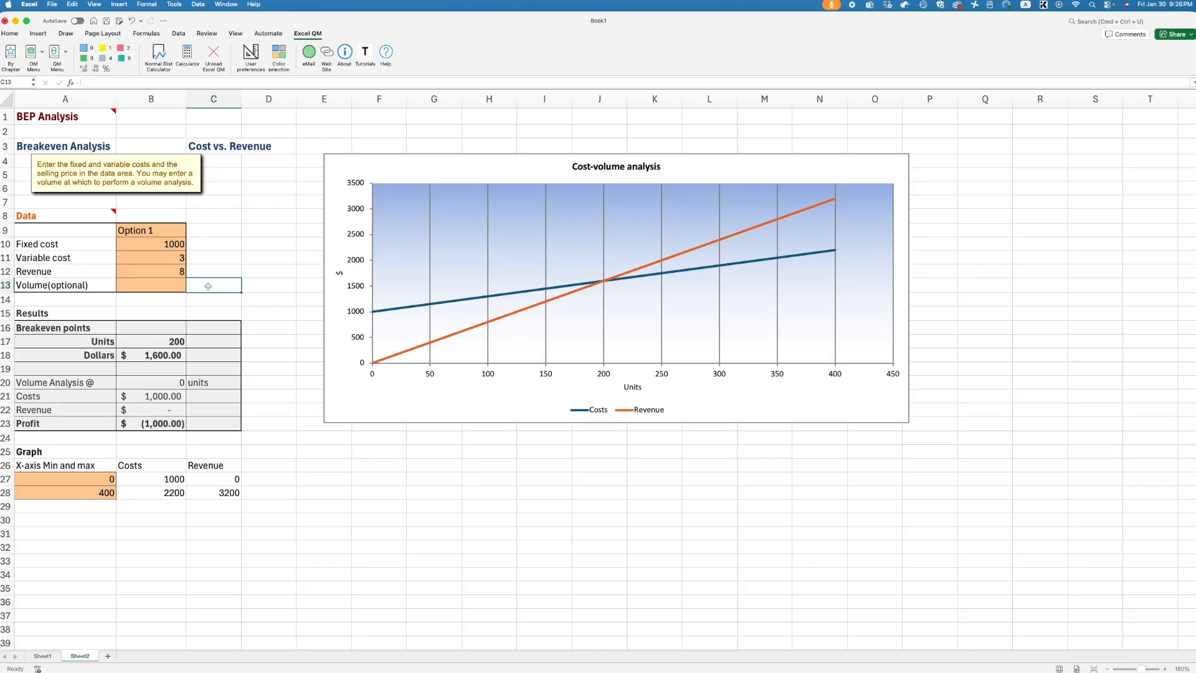
pyautogui.write('250')
pyautogui.click(249, 325)
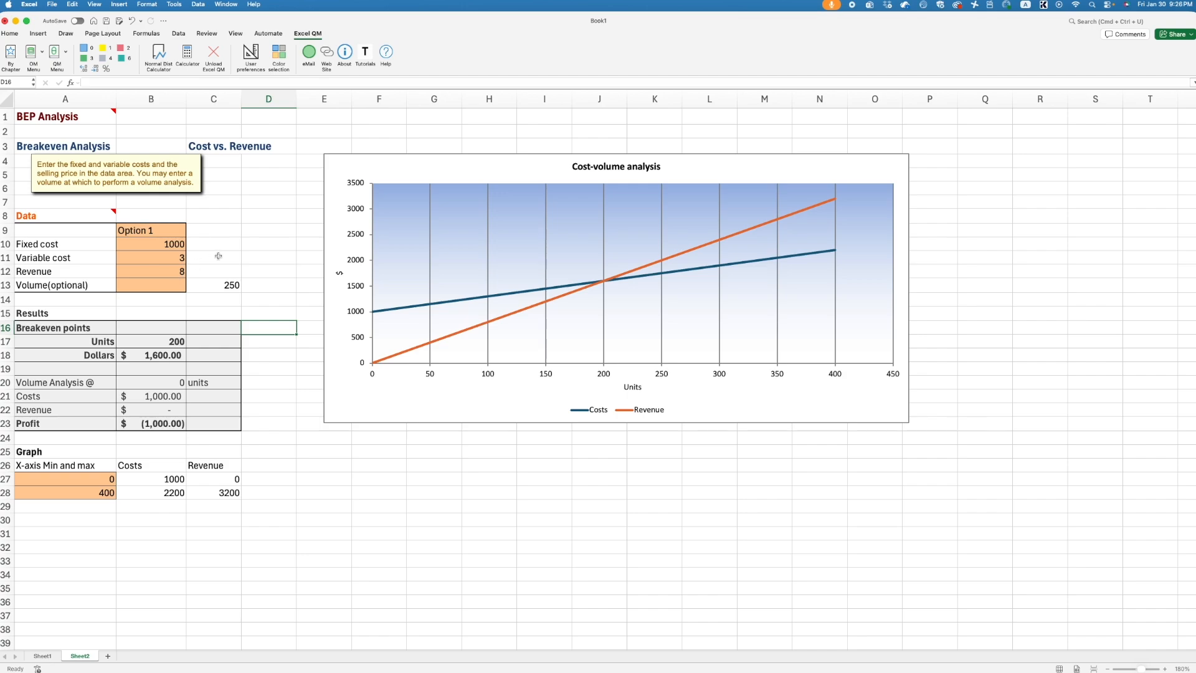
pyautogui.click(224, 289)
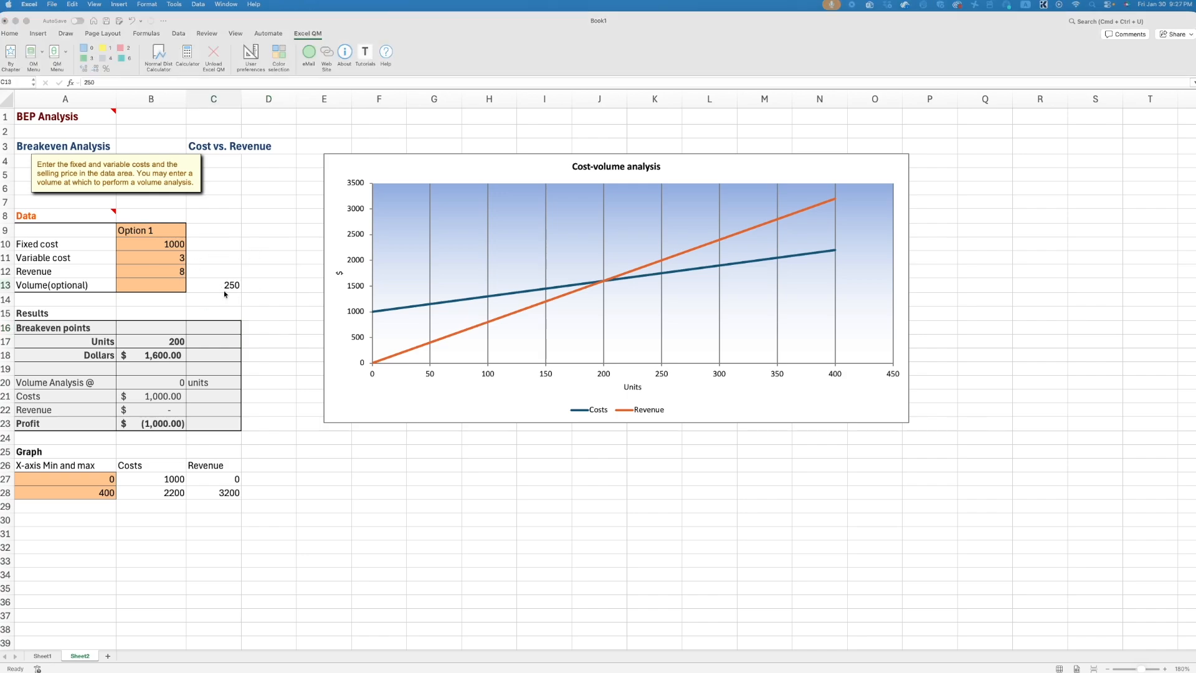
pyautogui.click(224, 286)
pyautogui.press('Delete')
# Set the optional volume in B13 to 250 and check the costs formula in the volume analysis.
pyautogui.click(172, 290)
pyautogui.write('250')
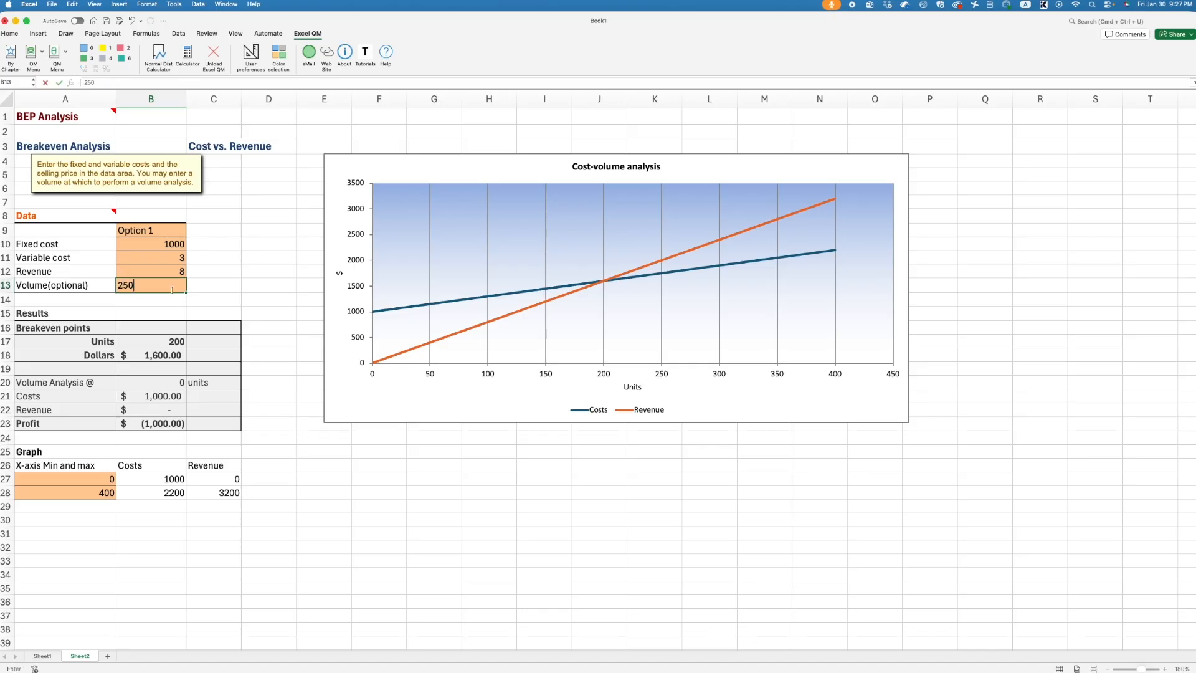
pyautogui.press('Return')
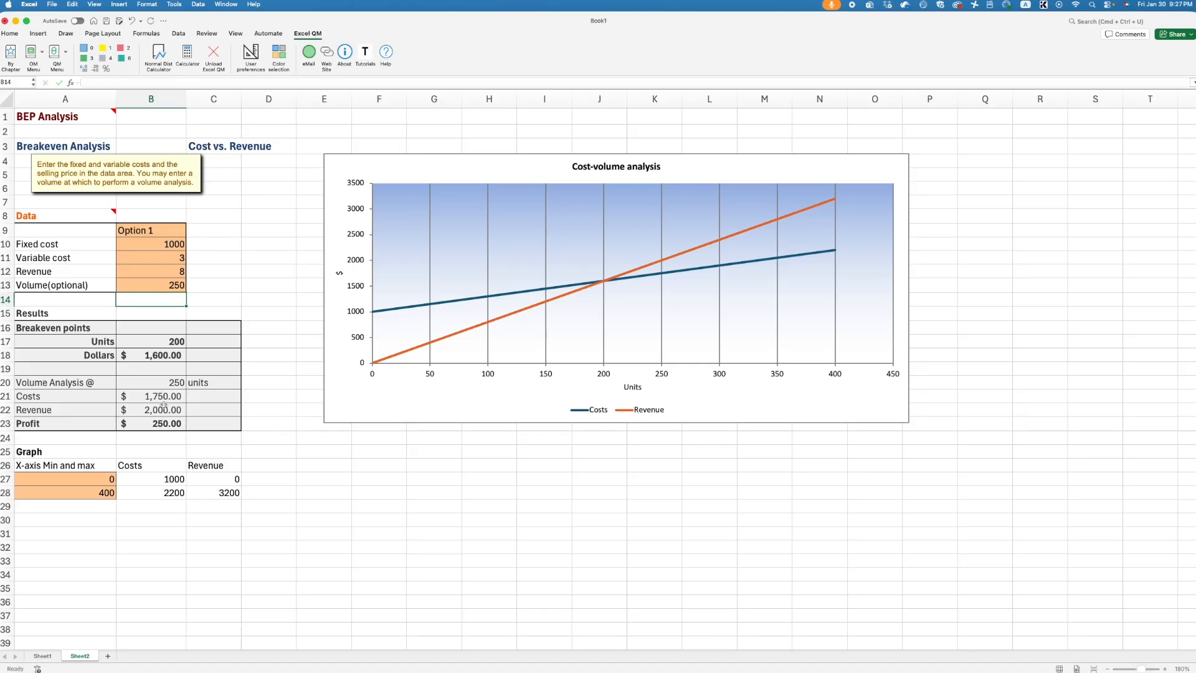
pyautogui.click(146, 397)
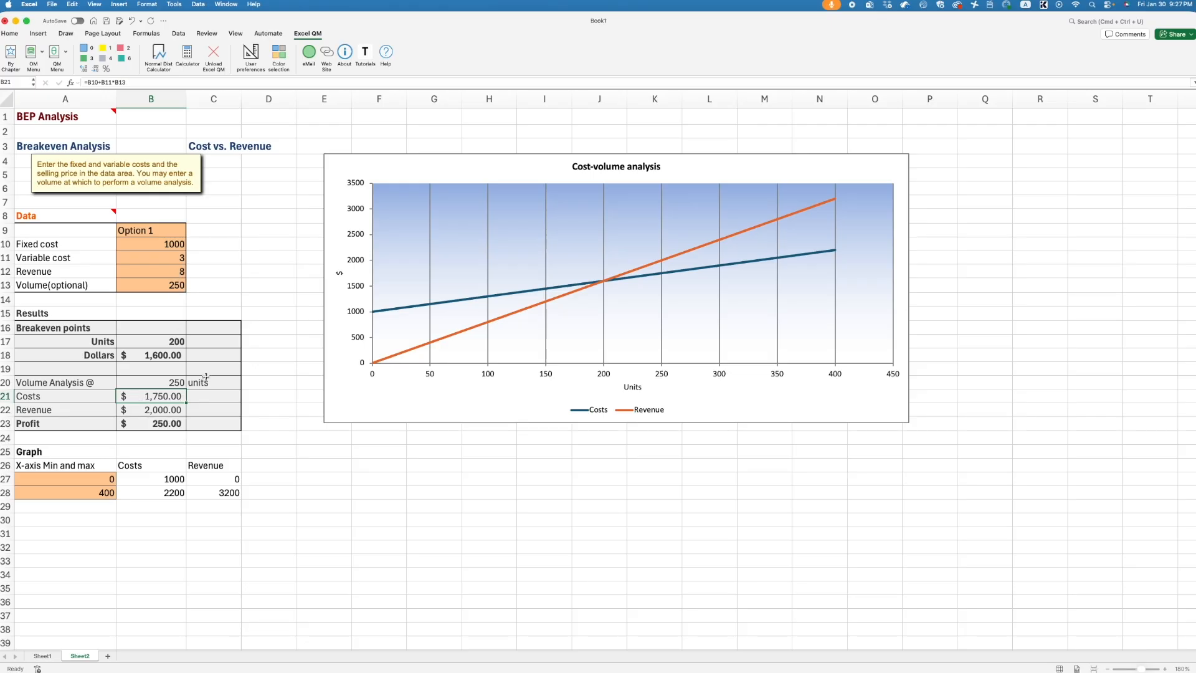
pyautogui.click(201, 272)
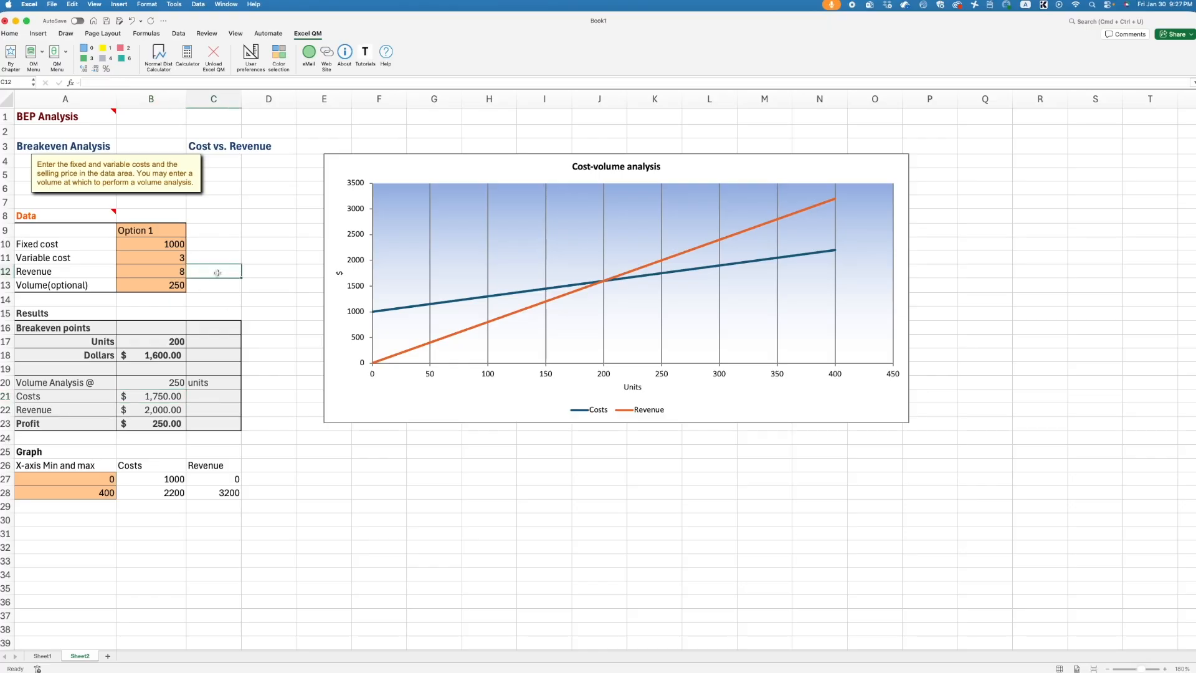
# Calculate the breakeven price per unit in C12 by dividing the volume analysis costs by the volume, =B21/B13.
pyautogui.write('=')
pyautogui.click(177, 395)
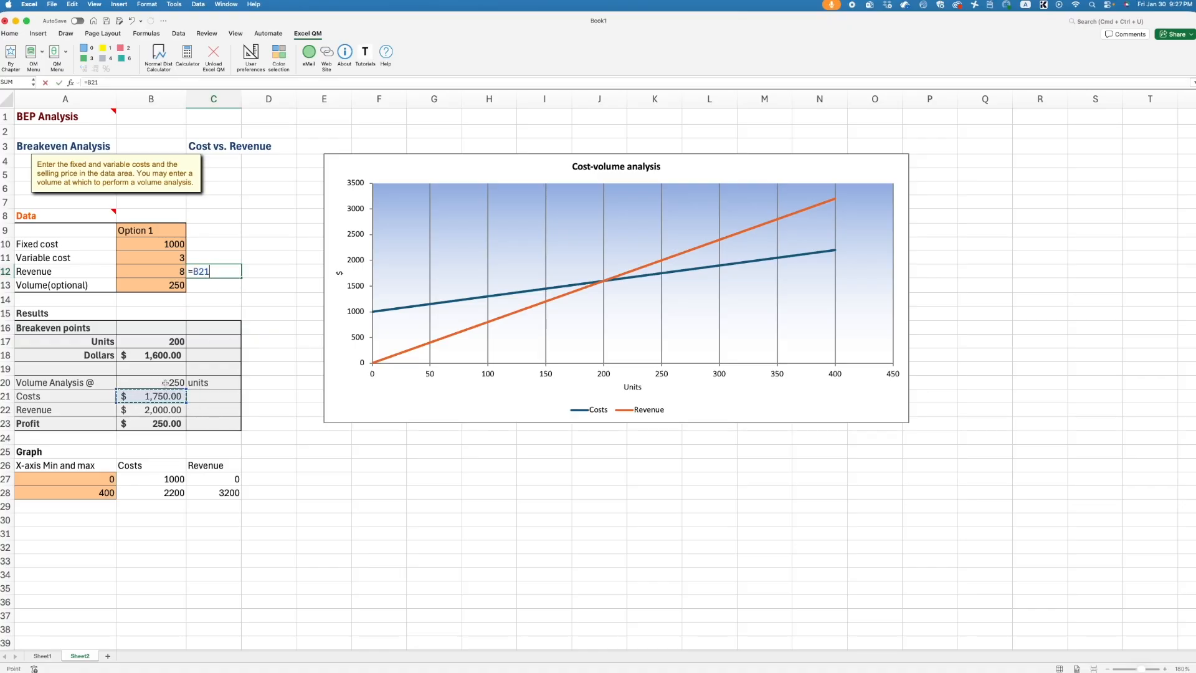
pyautogui.write('/')
pyautogui.click(175, 283)
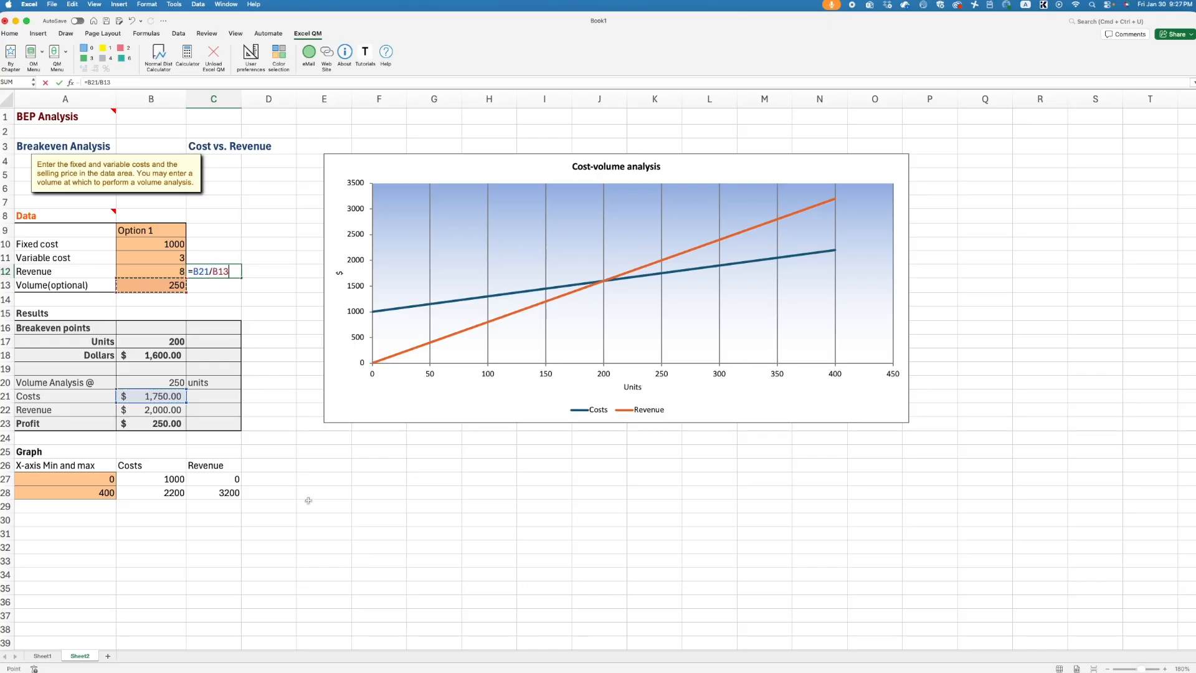
pyautogui.press('Return')
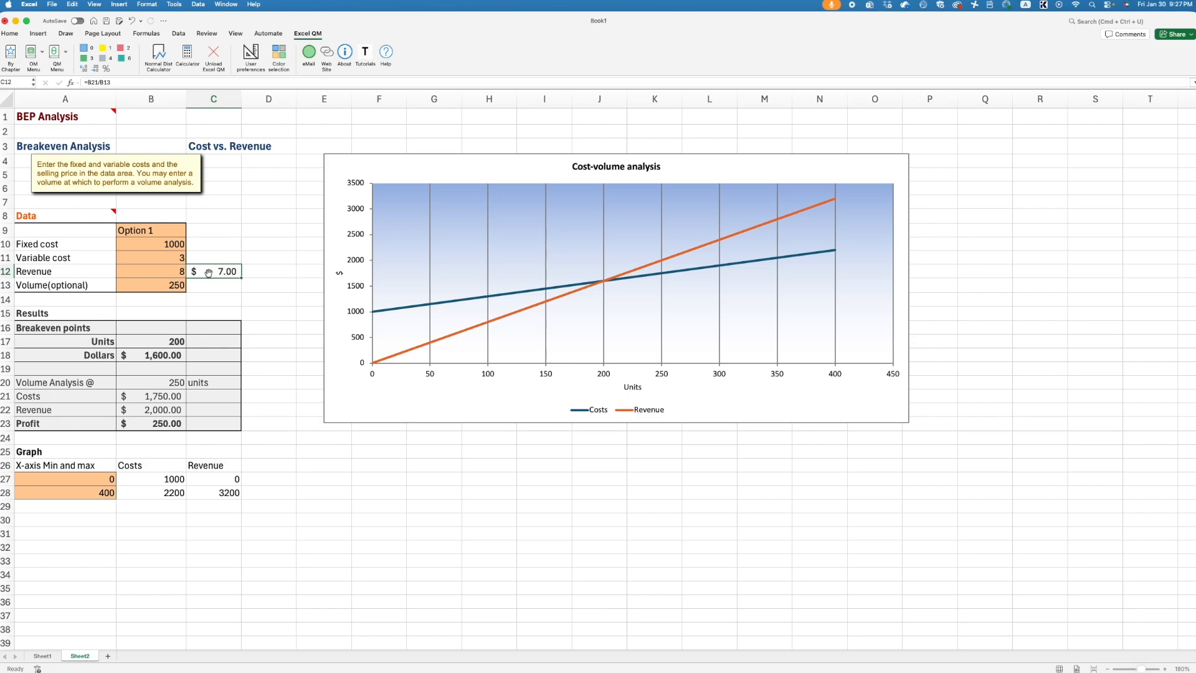
# Set the revenue per unit in B12 to 7.
pyautogui.click(160, 273)
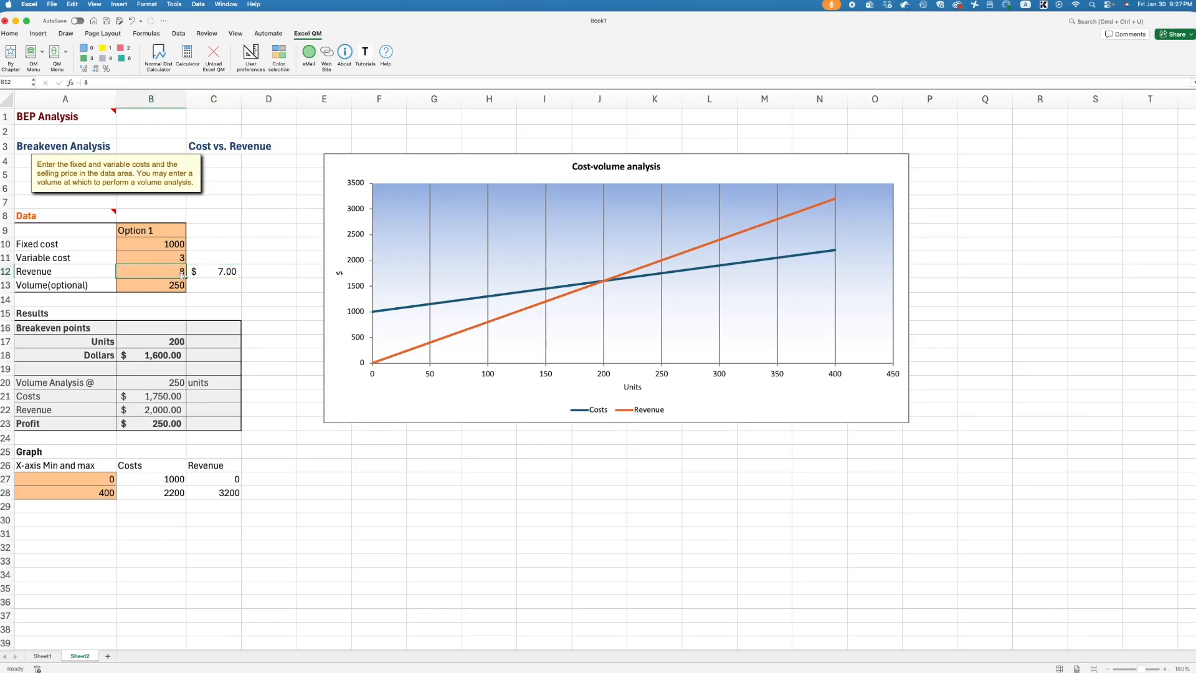
pyautogui.write('7')
pyautogui.press('Return')
# Check the costs, revenue and profit of the volume analysis against the price formula in C12 and the volume in B13.
pyautogui.click(112, 396)
pyautogui.moveTo(138, 396); pyautogui.dragTo(145, 409)
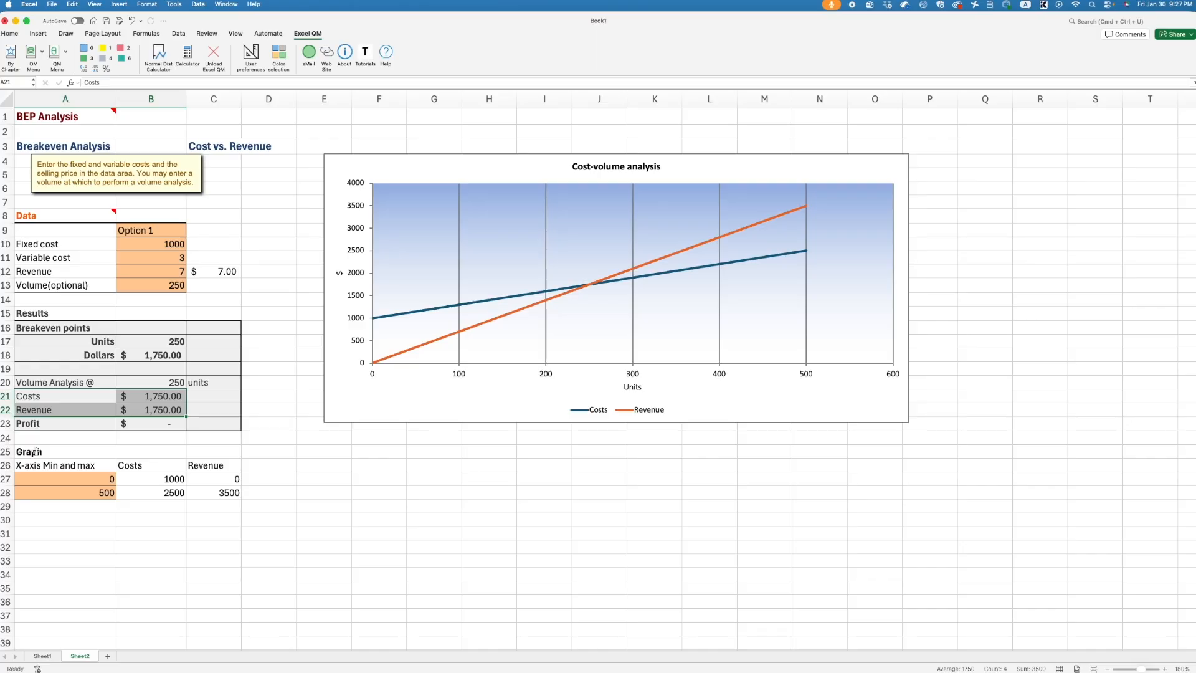
pyautogui.moveTo(38, 402); pyautogui.dragTo(145, 409)
pyautogui.click(135, 424)
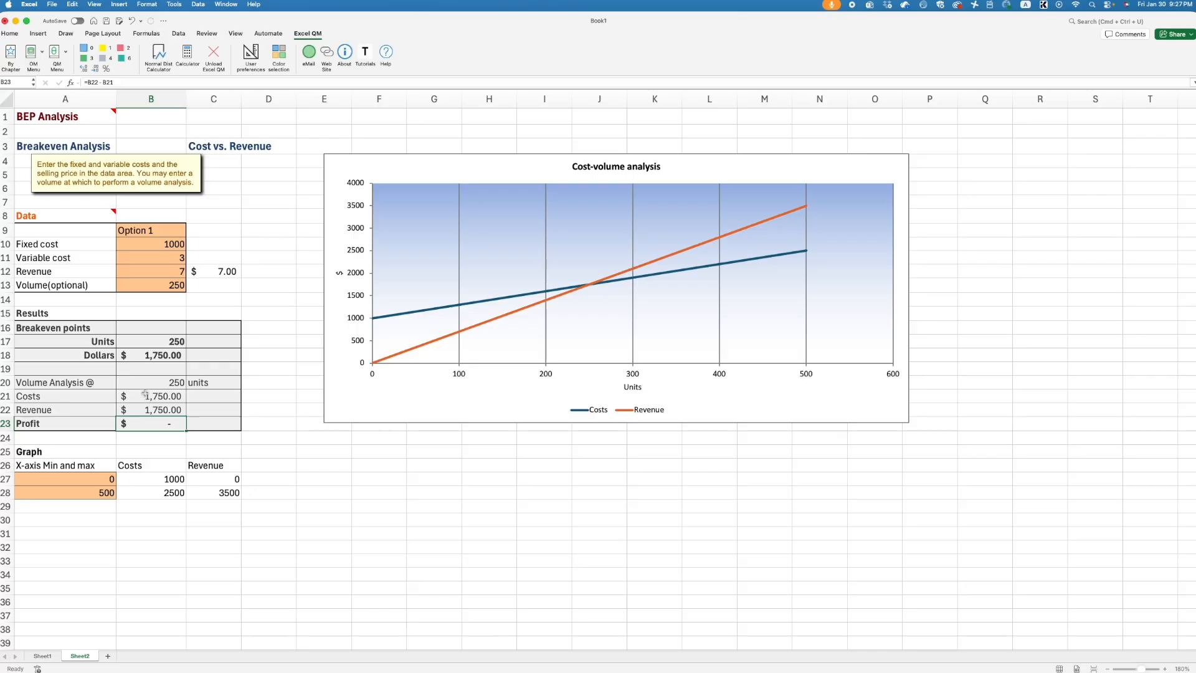
pyautogui.moveTo(145, 394); pyautogui.dragTo(34, 408)
pyautogui.click(221, 273)
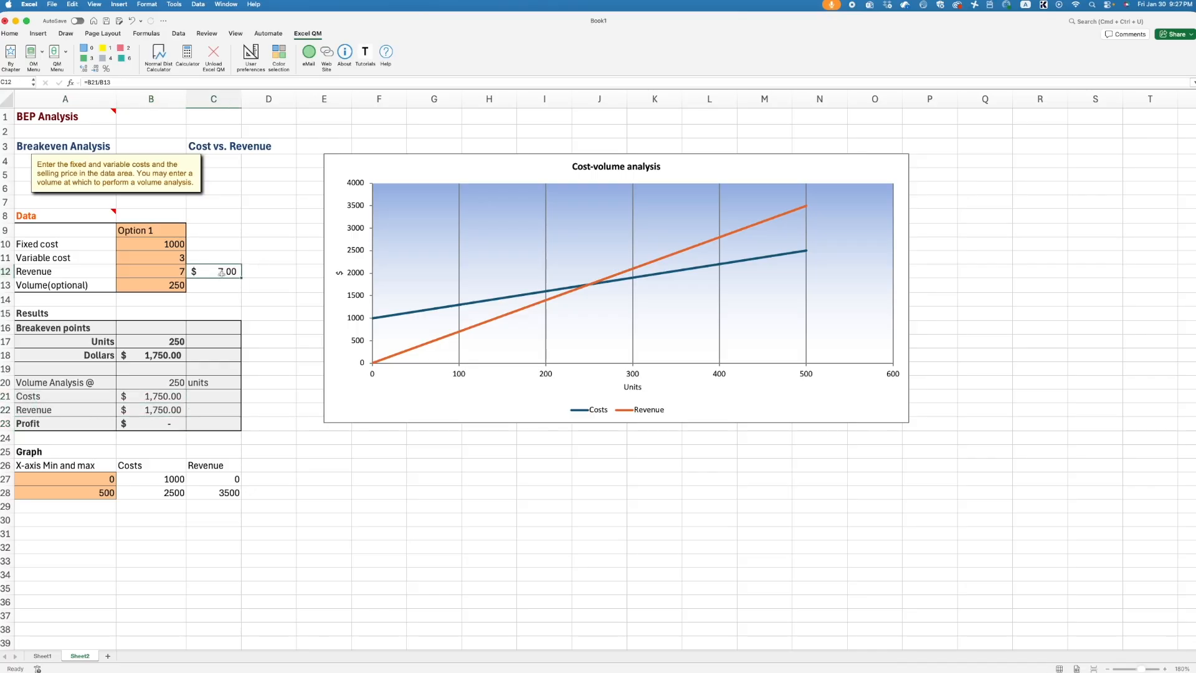
pyautogui.click(157, 288)
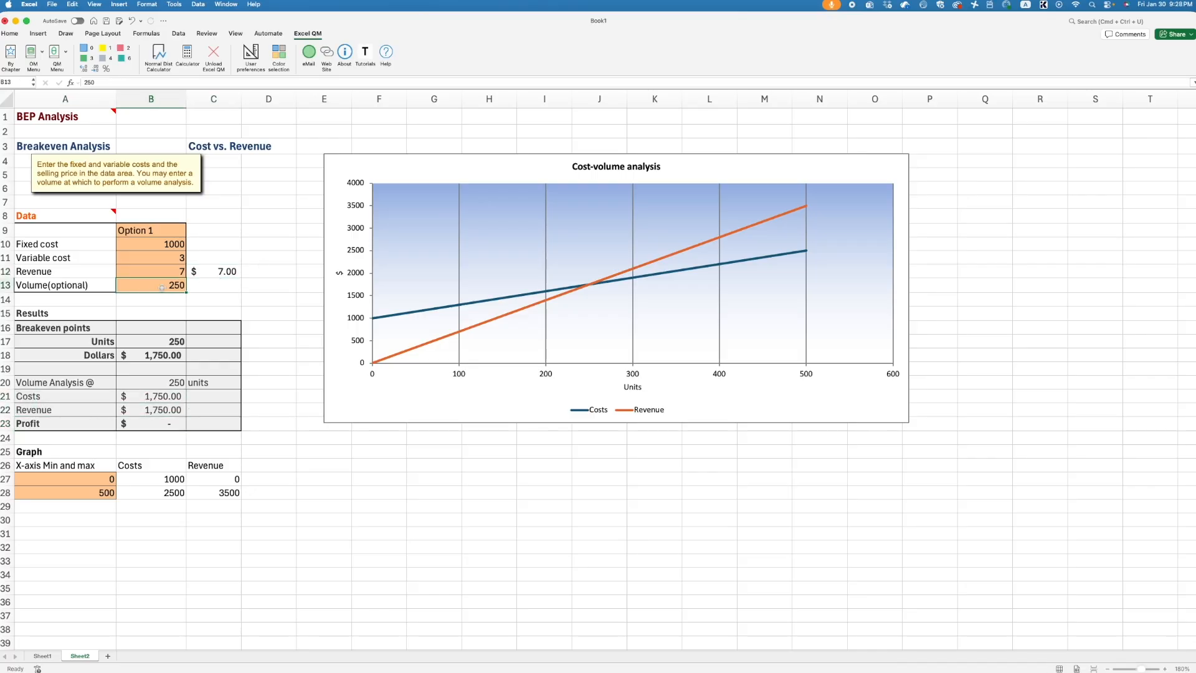
pyautogui.click(45, 397)
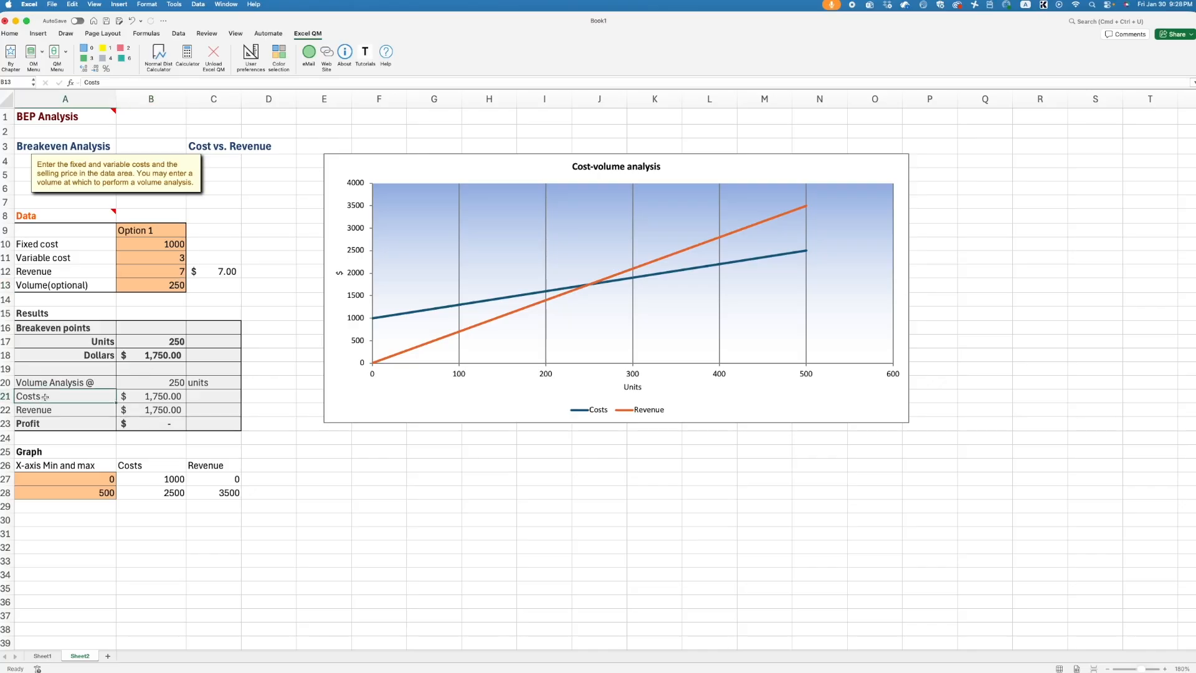
pyautogui.moveTo(45, 397); pyautogui.dragTo(159, 410)
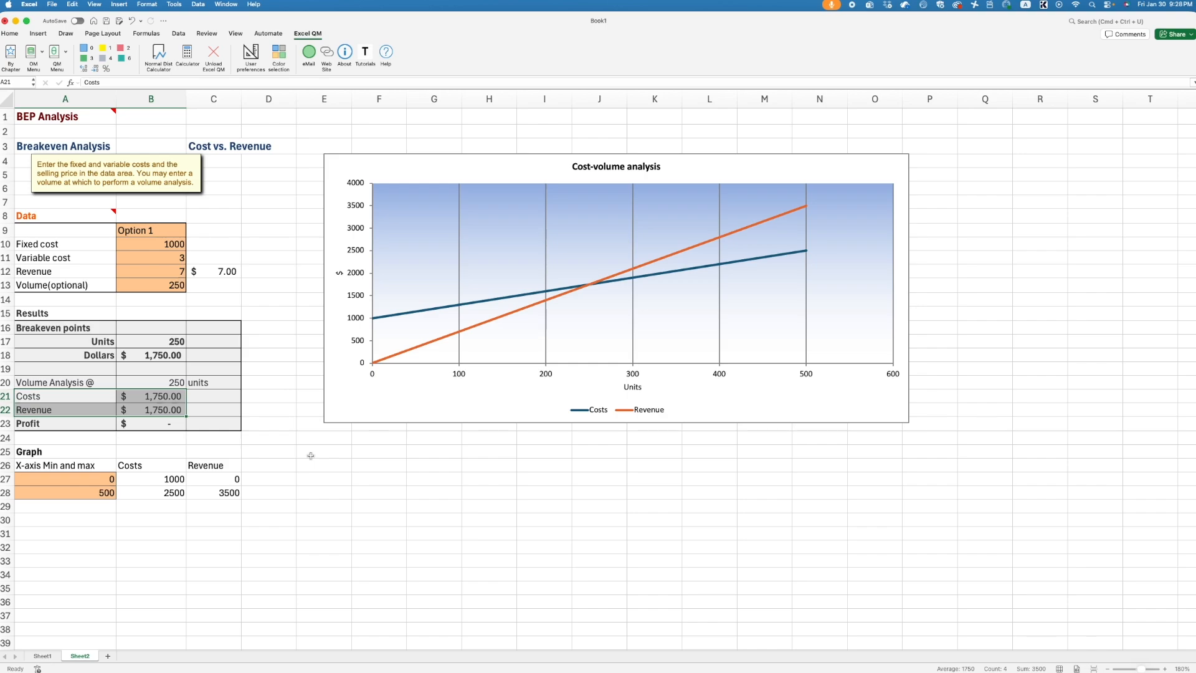
pyautogui.click(165, 285)
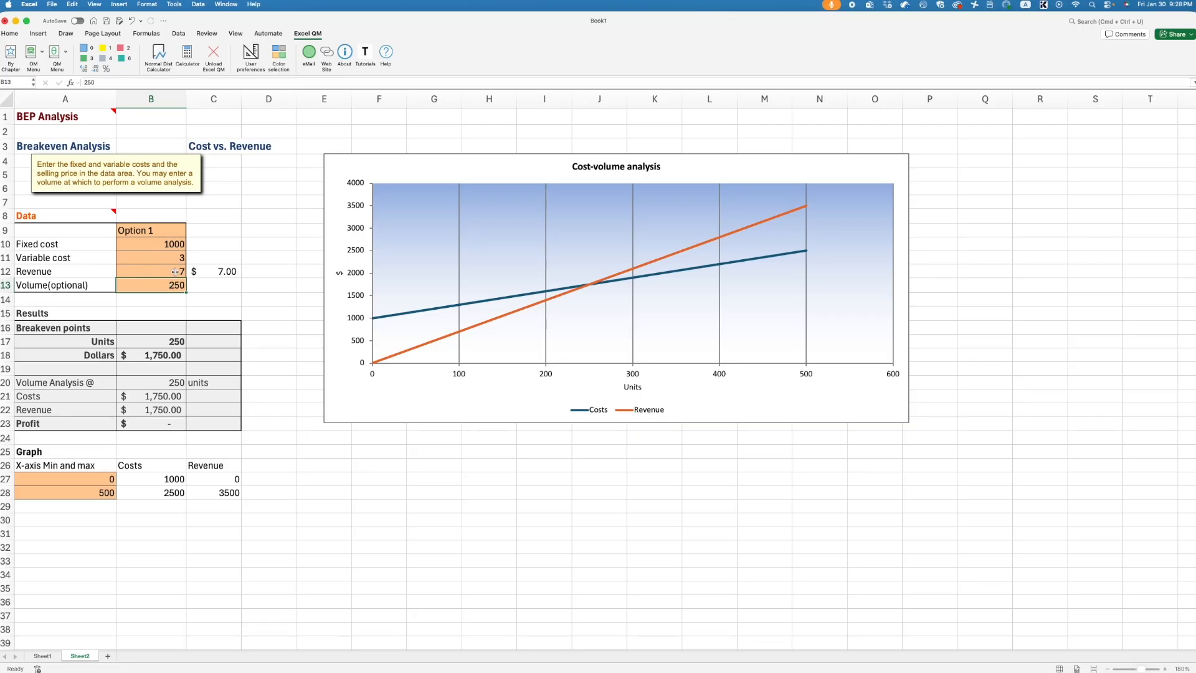
pyautogui.click(203, 272)
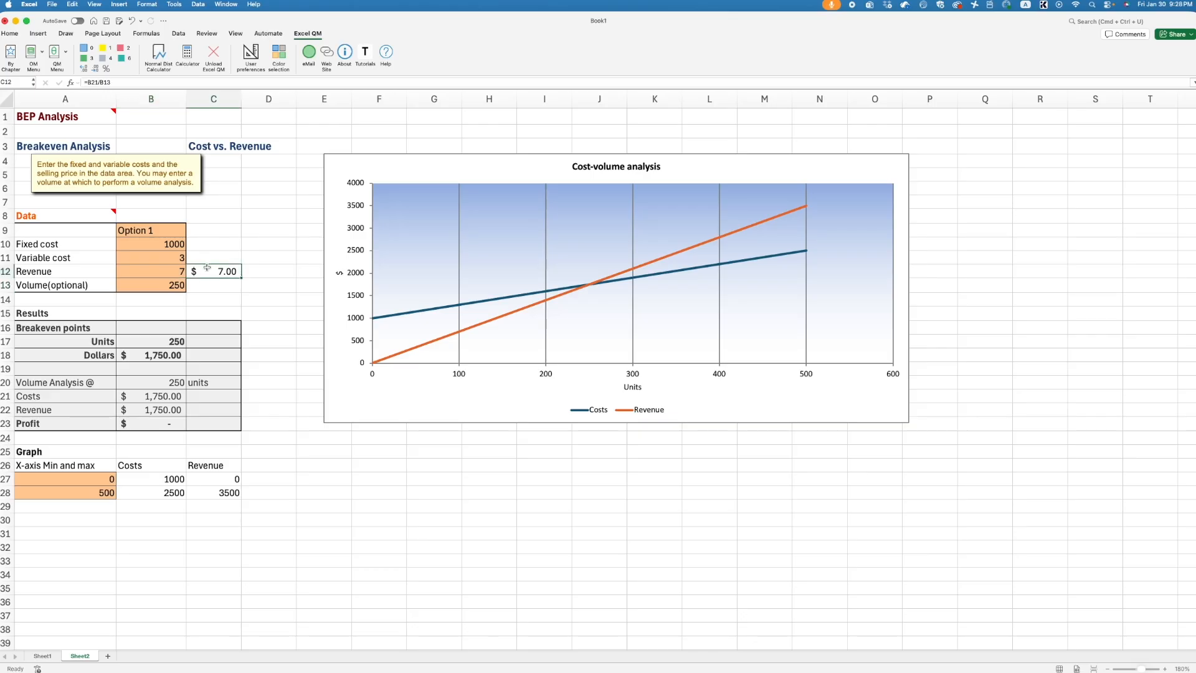
pyautogui.click(153, 286)
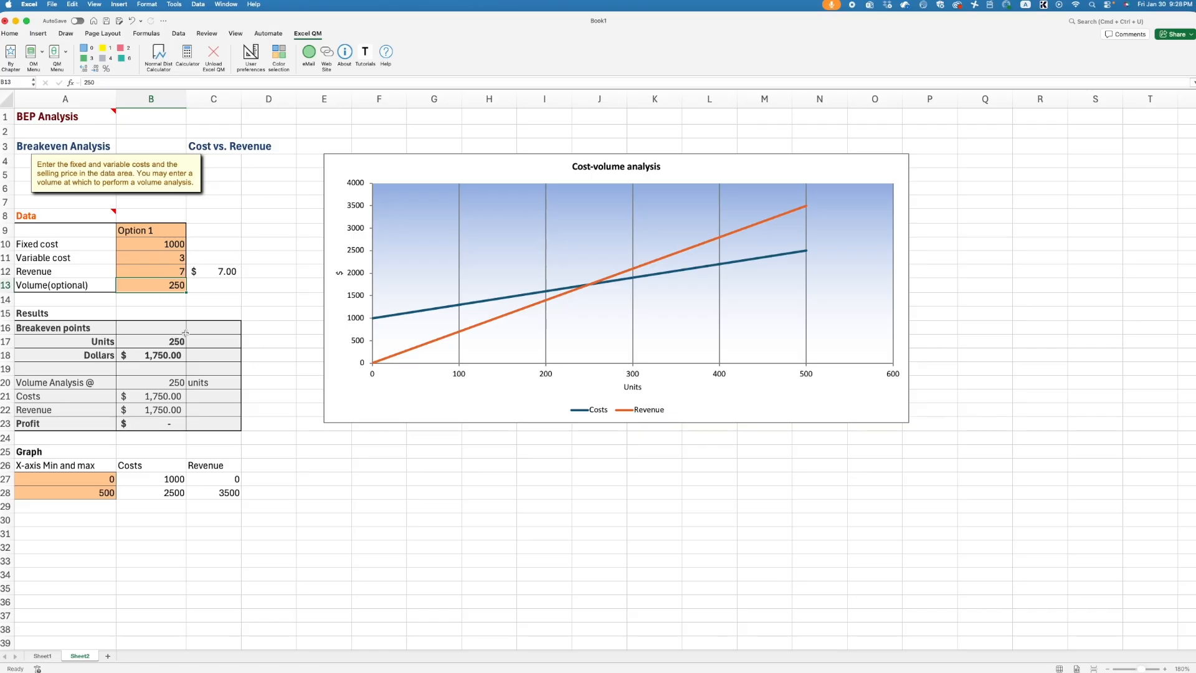